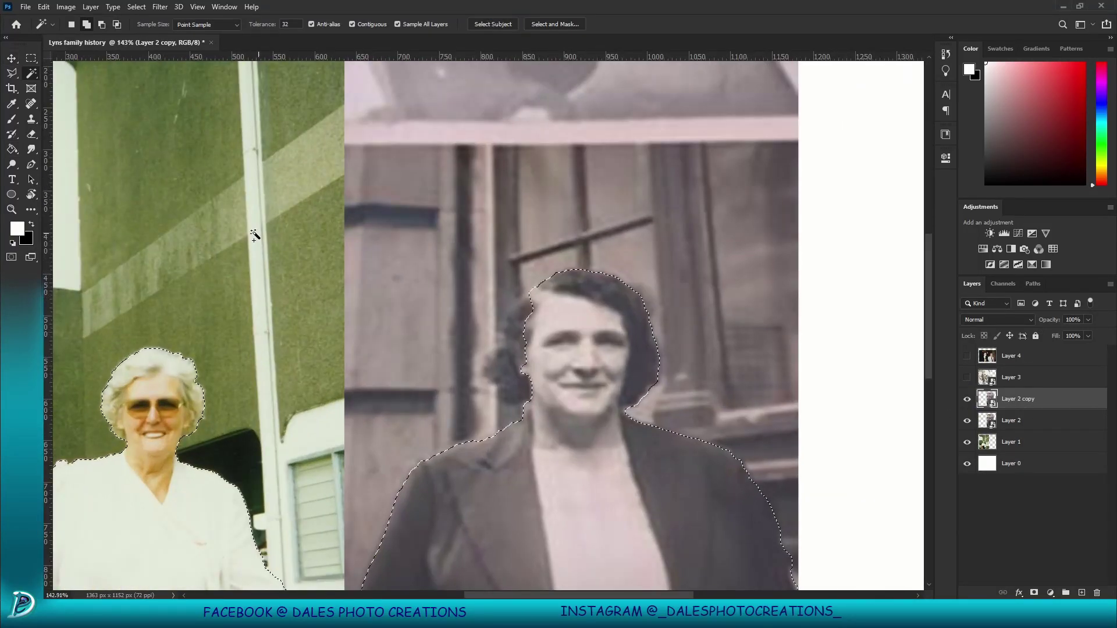
# Step: Select each woman with Quick Selection and refine her cutout in Select and Mask as a layer mask
pyautogui.rightClick(31, 73)
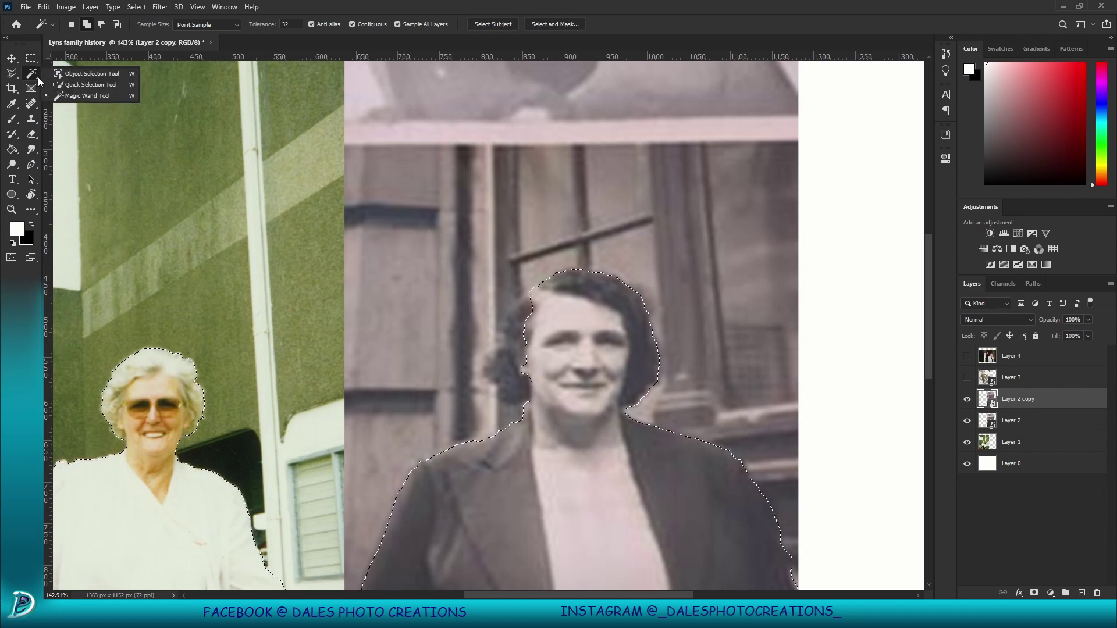
pyautogui.click(76, 84)
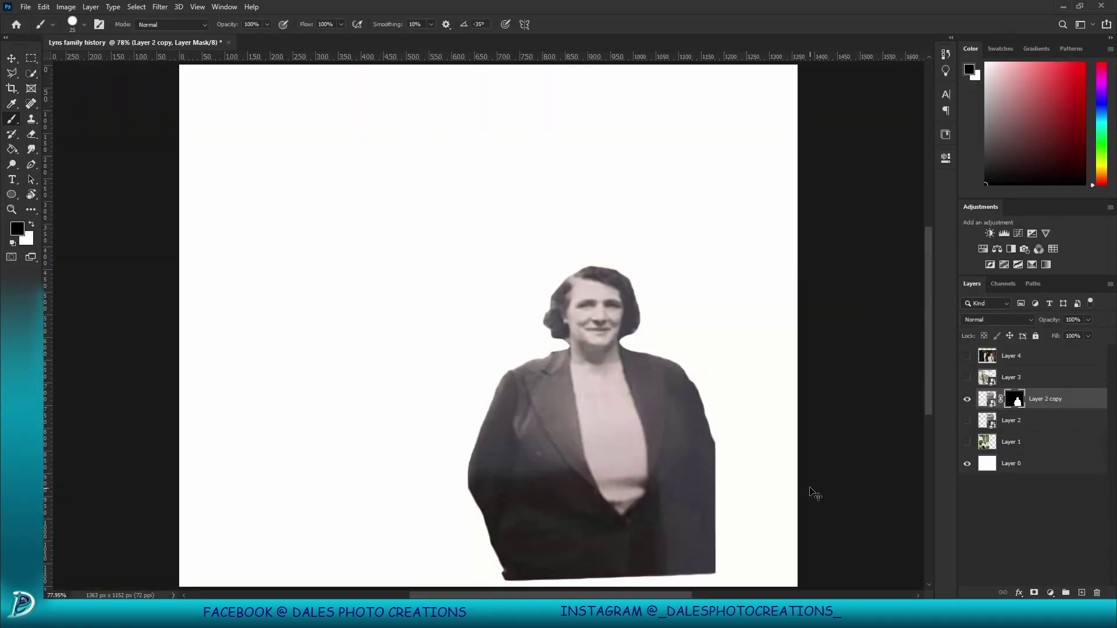
pyautogui.click(967, 378)
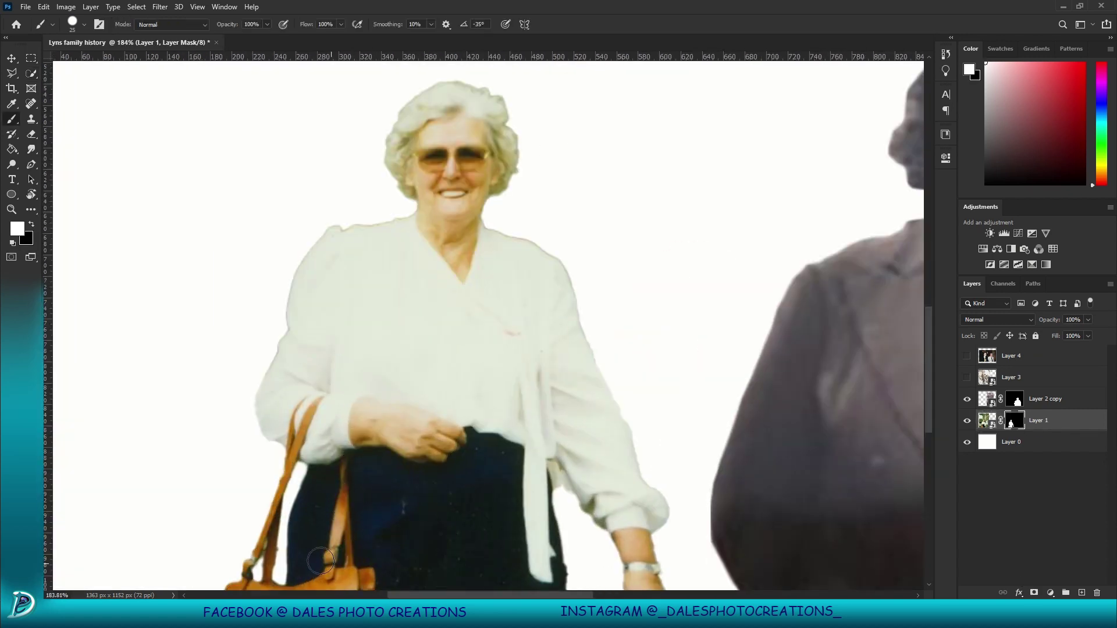
# Step: Scale and move the white-blouse woman beside the dark-coated woman, who is shown again
pyautogui.scroll(-5, 527, 467)
pyautogui.hotkey('ctrl', 't')
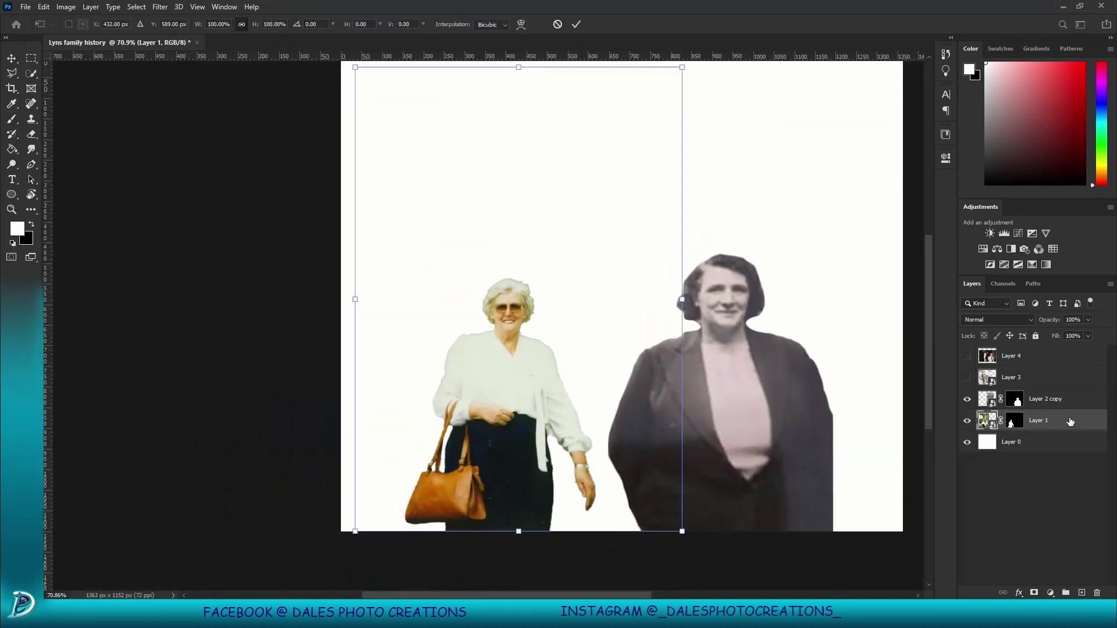
pyautogui.press('Return')
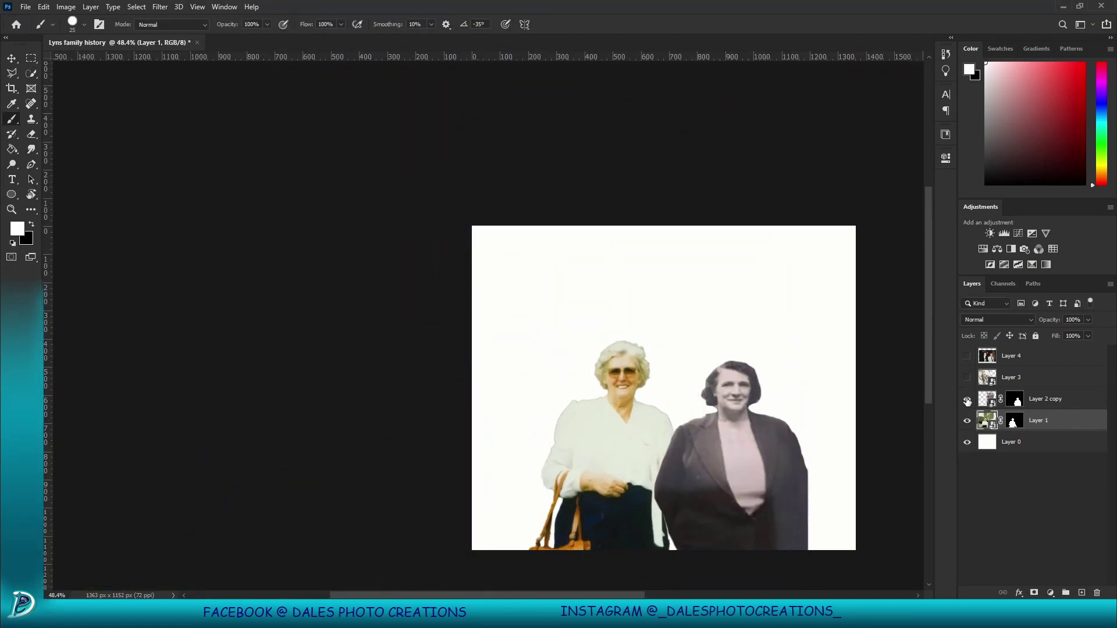
pyautogui.click(967, 401)
# Step: Duplicate Layer 1 and fill the copy's mask white to restore the green street backdrop
pyautogui.hotkey('ctrl', 'alt', 'i')
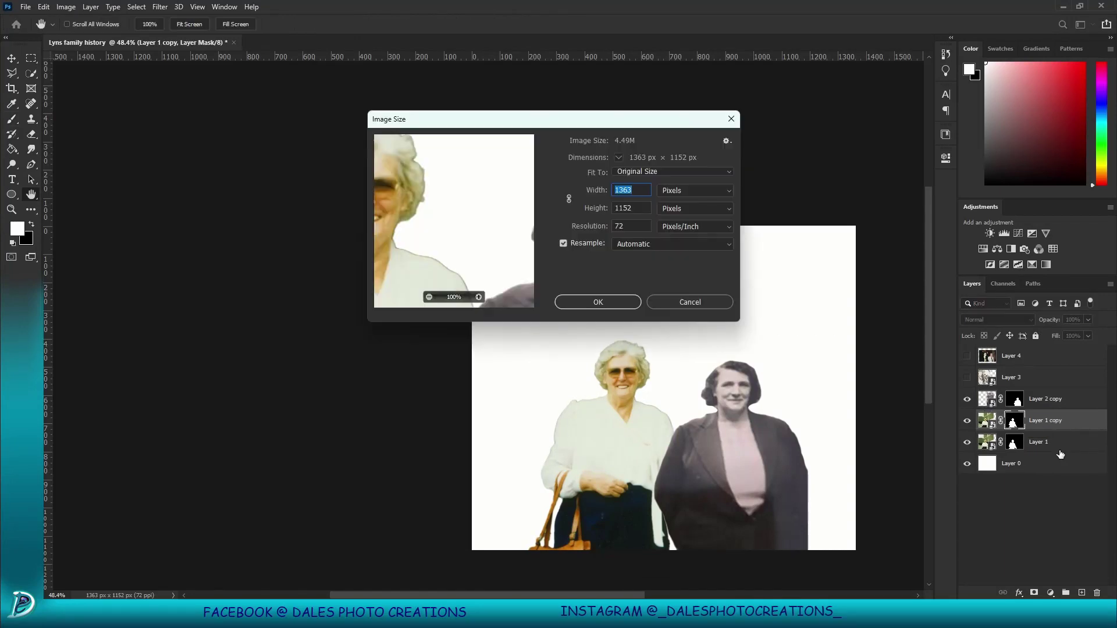
pyautogui.click(693, 302)
pyautogui.click(136, 7)
pyautogui.click(271, 78)
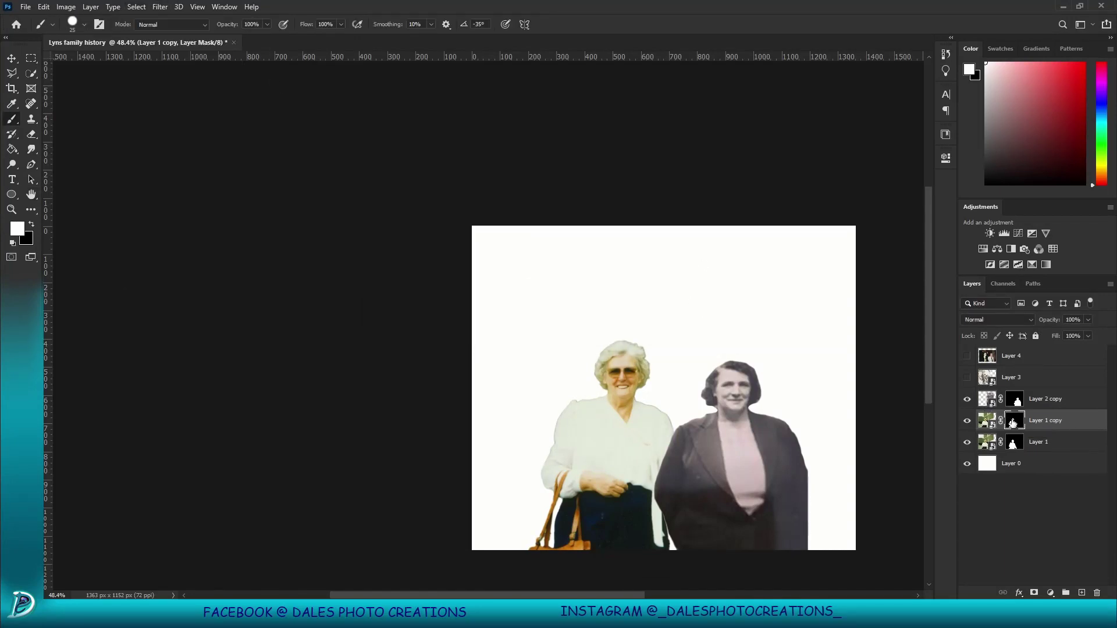
pyautogui.click(526, 312)
pyautogui.scroll(3, 603, 318)
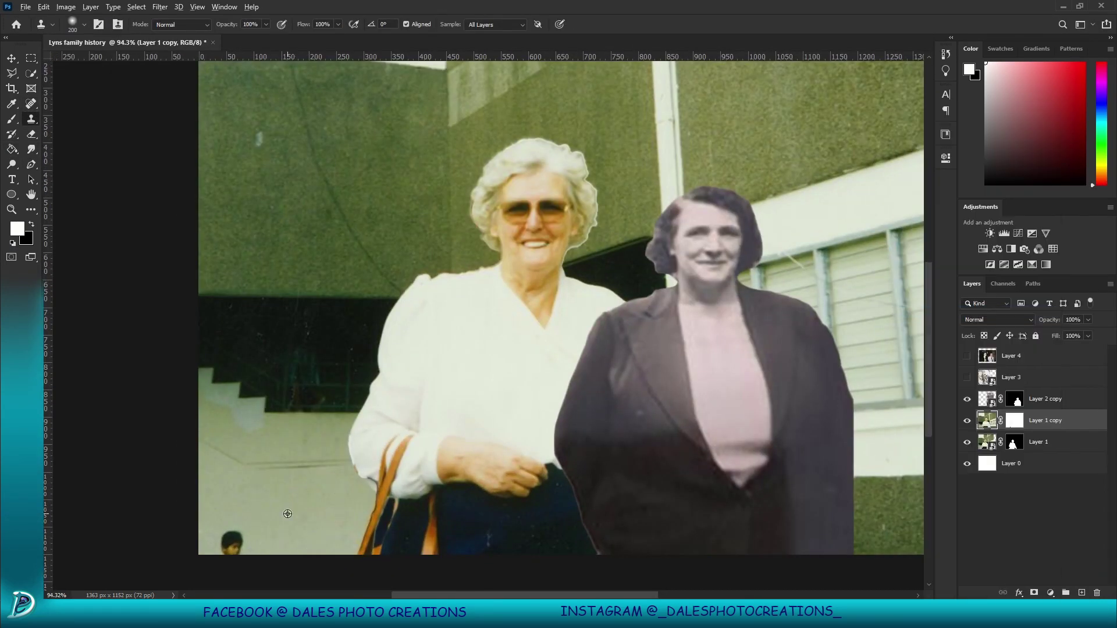
# Step: Shift the dark-coated woman right and prepare the background copy's mask with default black and white colours
pyautogui.scroll(-3, 422, 240)
pyautogui.moveTo(603, 382); pyautogui.dragTo(664, 383)
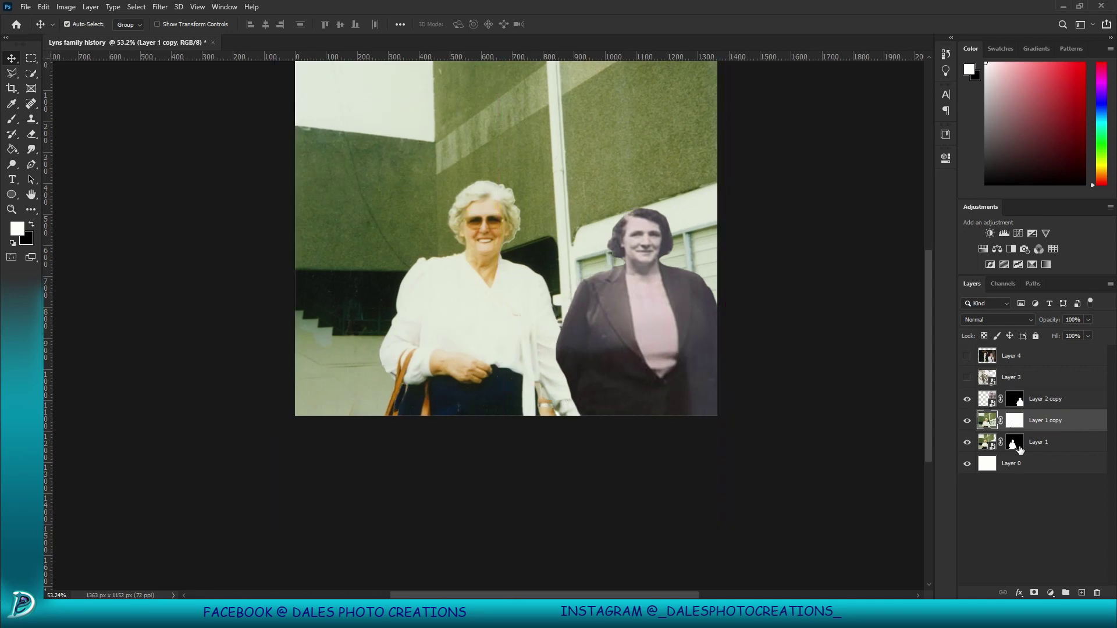
pyautogui.keyDown('ctrl'); pyautogui.click(1015, 447); pyautogui.keyUp('ctrl')
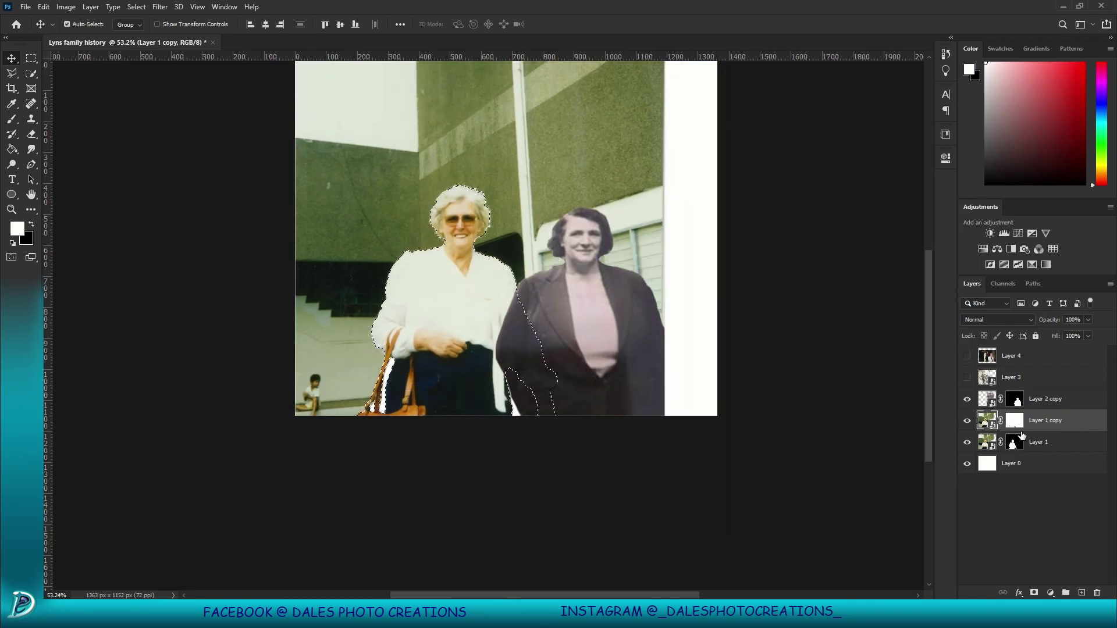
pyautogui.click(1014, 420)
pyautogui.press('g')
pyautogui.press('d')
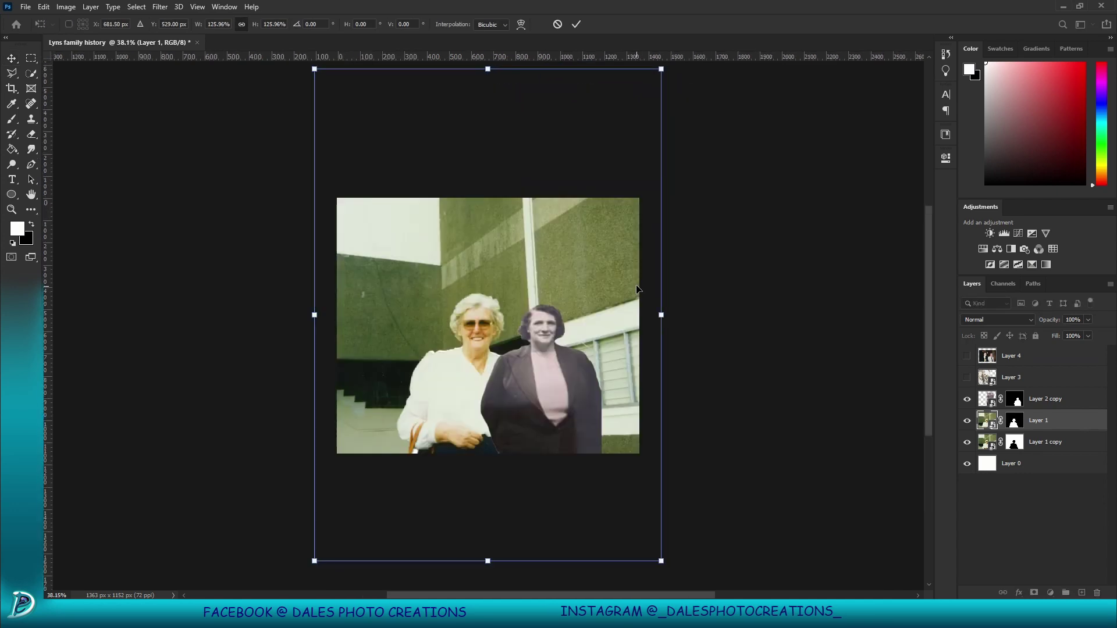
# Step: Enlarge the dark-coated woman, shift her right and down, and start a Content-Aware Fill
pyautogui.click(1045, 399)
pyautogui.hotkey('ctrl', 't')
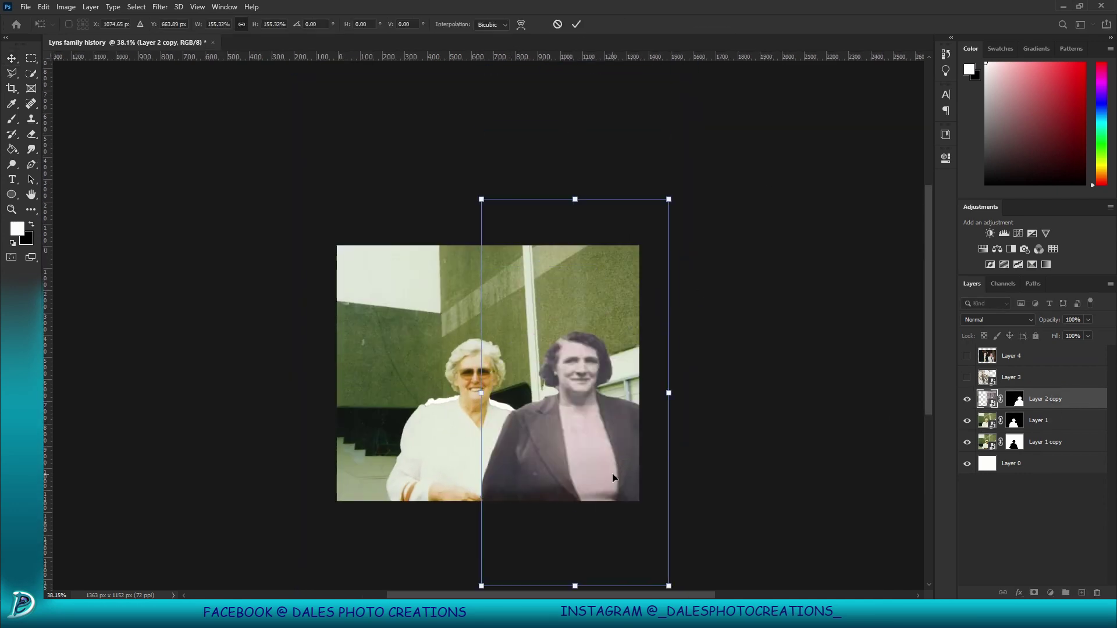
pyautogui.moveTo(567, 433); pyautogui.dragTo(584, 443)
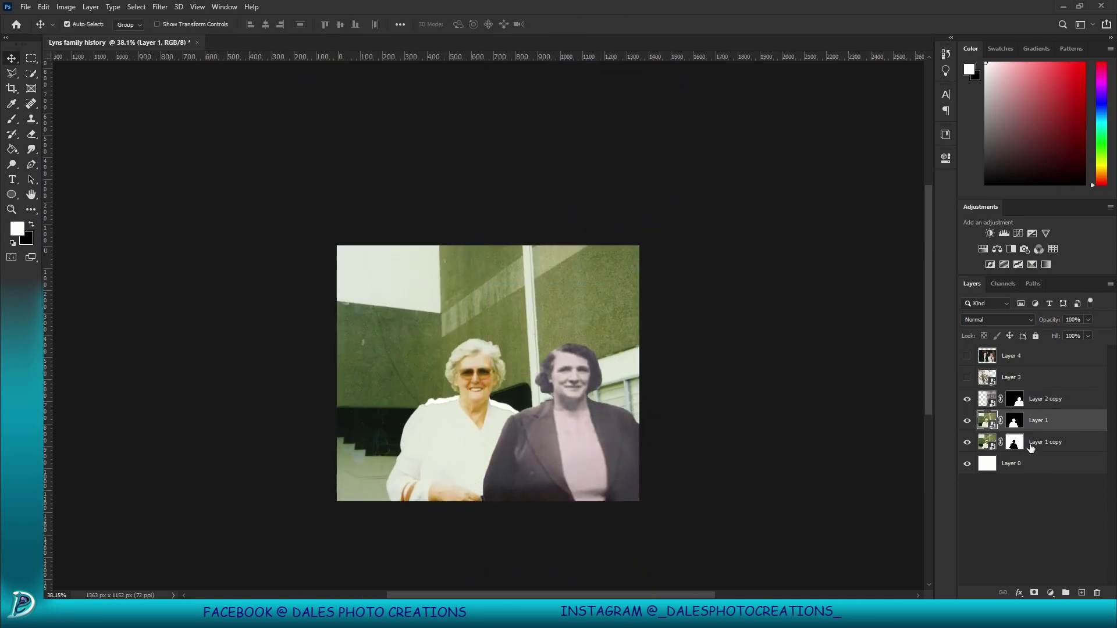
pyautogui.click(131, 8)
pyautogui.click(160, 189)
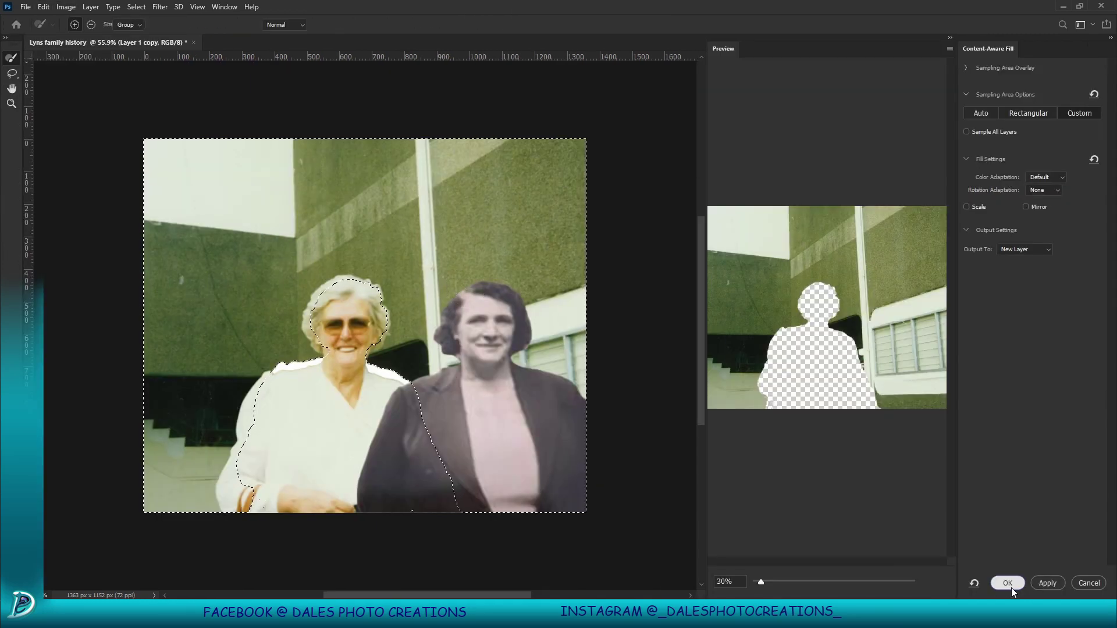
# Step: Apply the Content-Aware Fill, convert the path to a selection, and remove the background copy's mask
pyautogui.click(1008, 584)
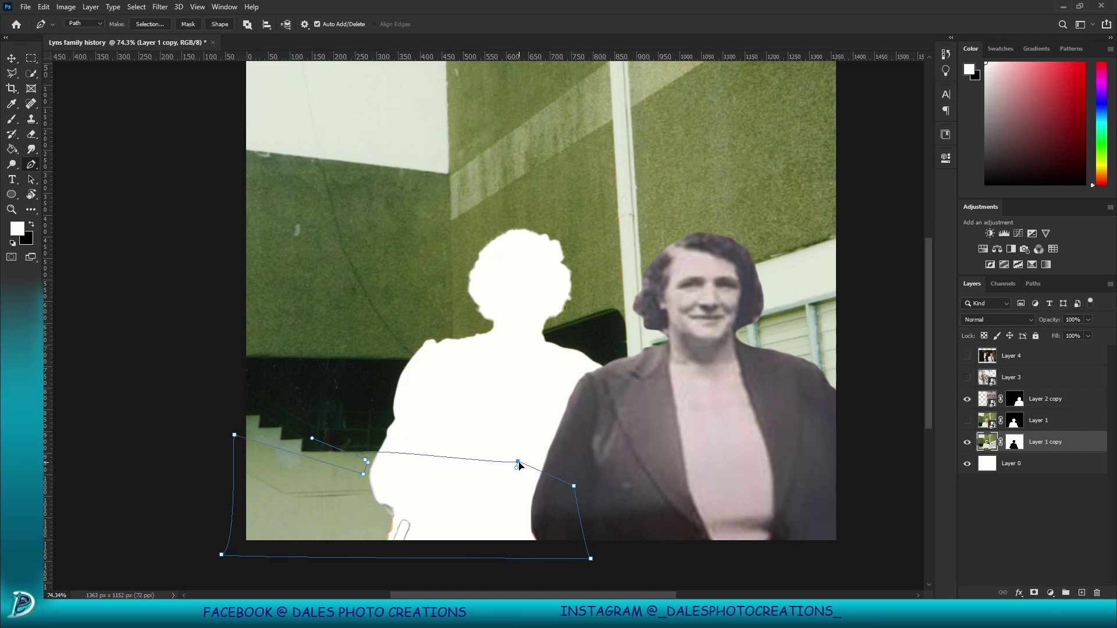
pyautogui.hotkey('ctrl', 'Return')
pyautogui.press('s')
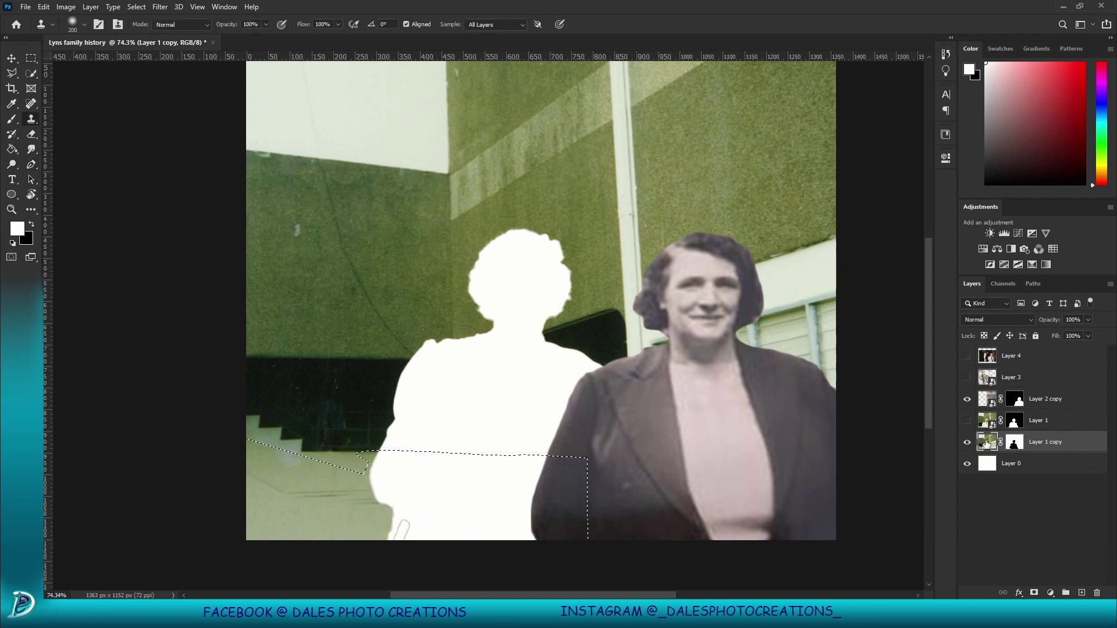
pyautogui.moveTo(1015, 446); pyautogui.dragTo(1097, 592)
# Step: Select the railing area with a Pen path and clone railing texture over the leftover blouse and grey patches
pyautogui.press('p')
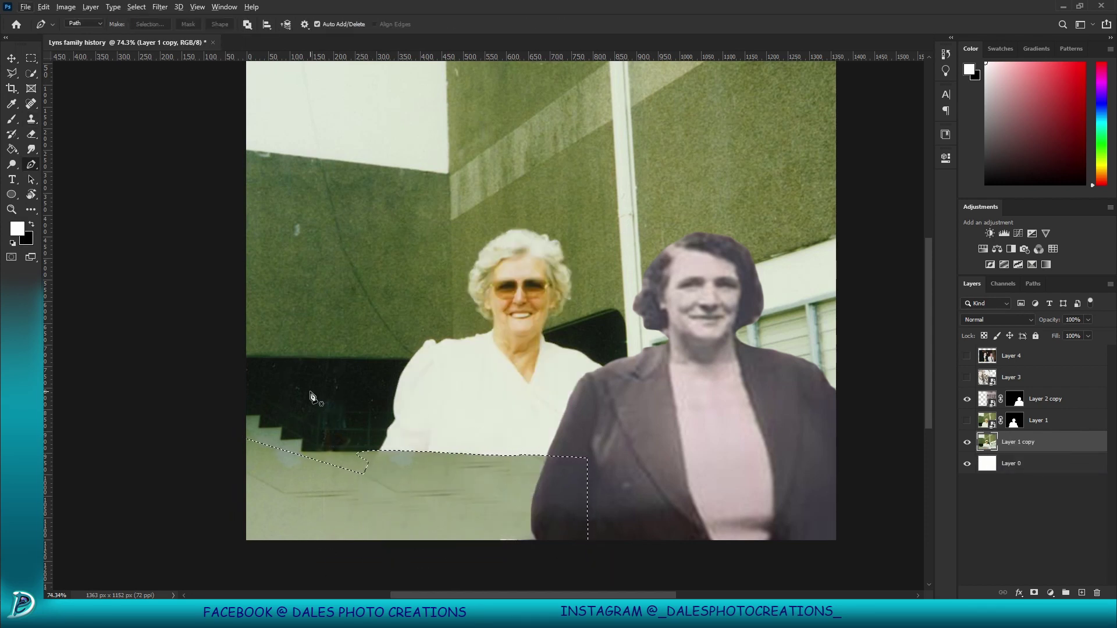
pyautogui.click(626, 452)
pyautogui.scroll(1, 626, 451)
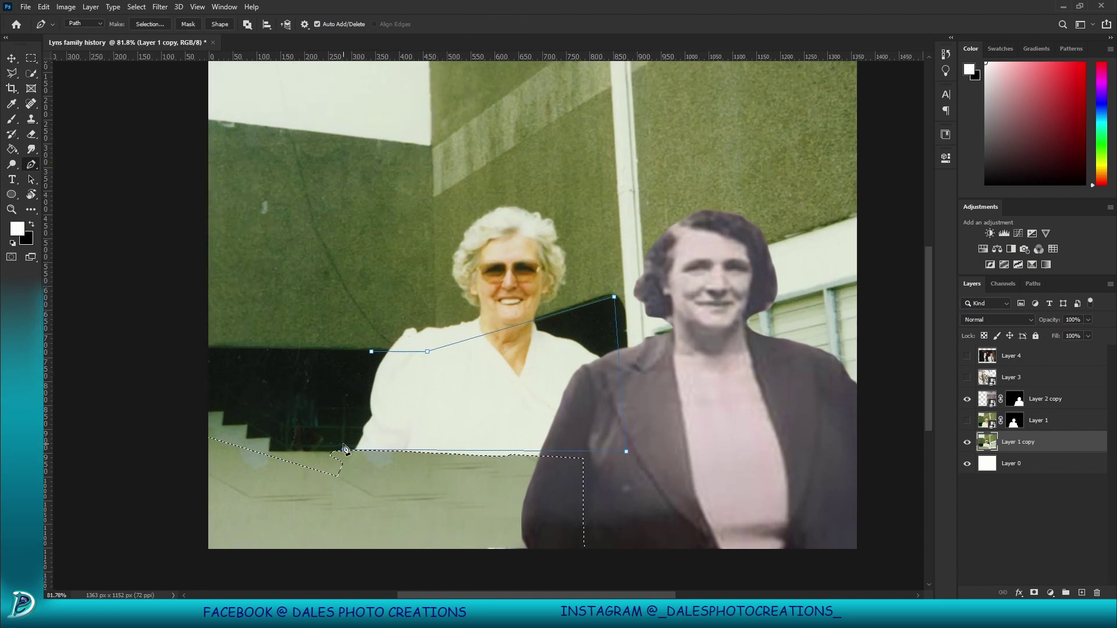
pyautogui.click(371, 352)
pyautogui.hotkey('ctrl', 'Return')
pyautogui.scroll(1, 423, 364)
pyautogui.moveTo(294, 397); pyautogui.dragTo(420, 434)
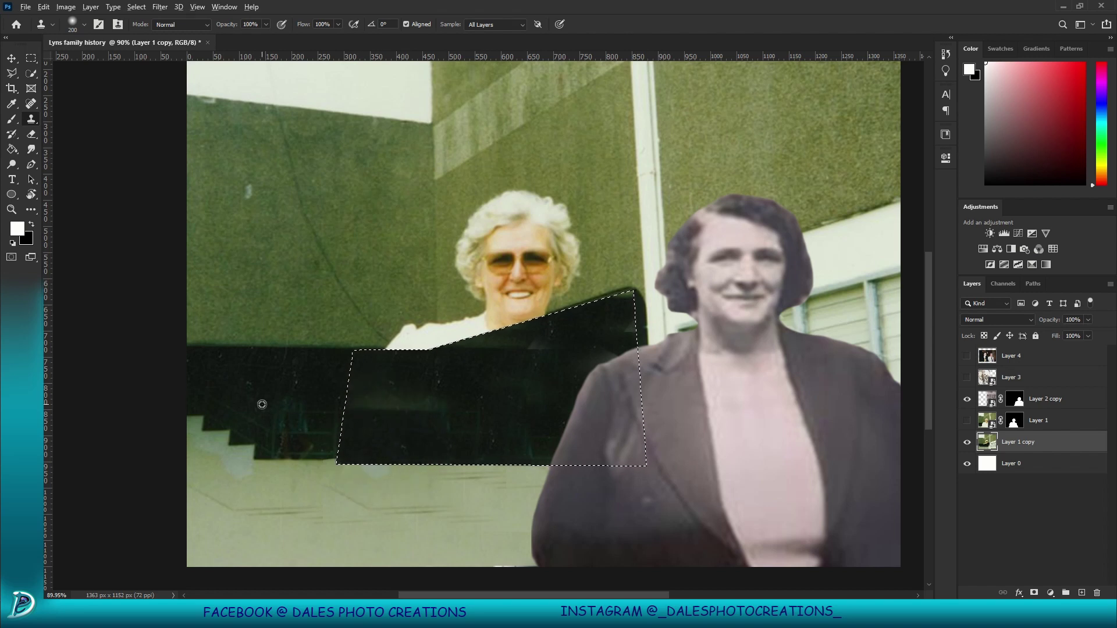
pyautogui.moveTo(466, 372); pyautogui.dragTo(577, 361)
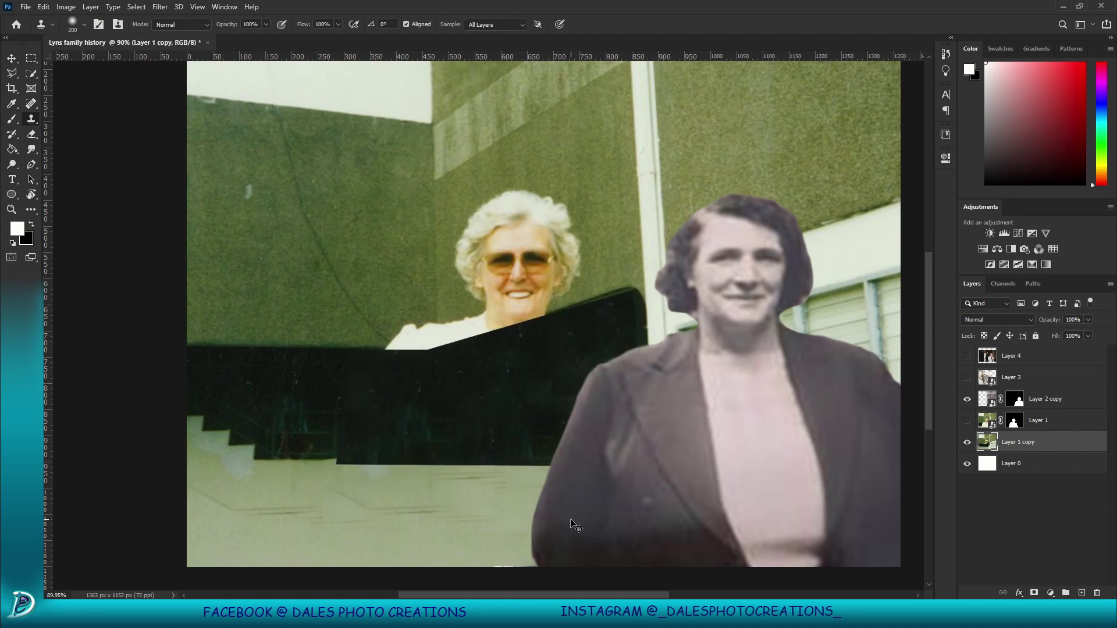
# Step: Clone wall texture over the leftover head, then dark texture along the railing edge with a smaller brush
pyautogui.press('p')
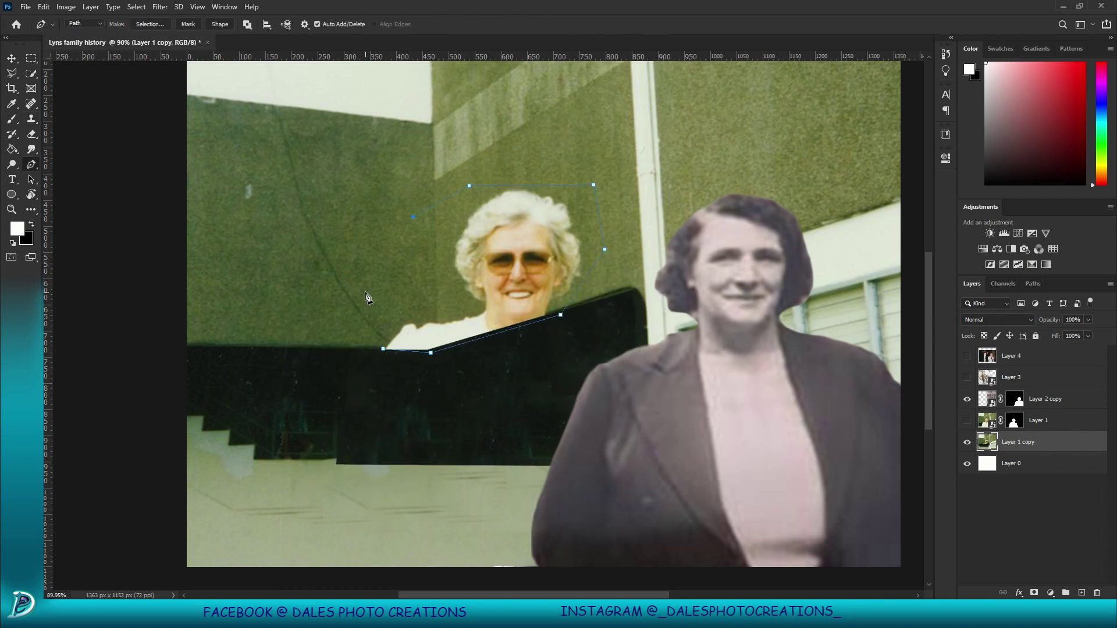
pyautogui.hotkey('ctrl', 'Return')
pyautogui.press('s')
pyautogui.moveTo(395, 326)
pyautogui.mouseDown()
pyautogui.moveTo(511, 329)
pyautogui.moveTo(512, 233)
pyautogui.moveTo(445, 284)
pyautogui.moveTo(436, 307)
pyautogui.moveTo(404, 286)
pyautogui.moveTo(586, 309)
pyautogui.mouseUp()
pyautogui.hotkey('ctrl', 'd')
pyautogui.scroll(3, 586, 309)
pyautogui.press('[')
pyautogui.press('[')
pyautogui.press('[')
pyautogui.moveTo(273, 349); pyautogui.dragTo(547, 341)
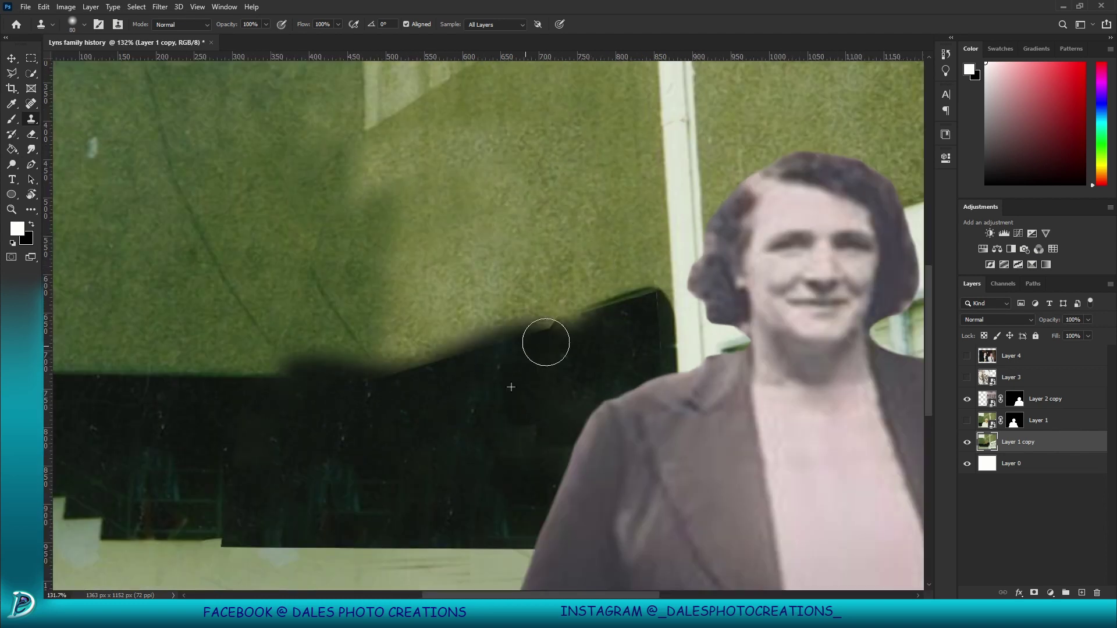
pyautogui.scroll(-4, 242, 248)
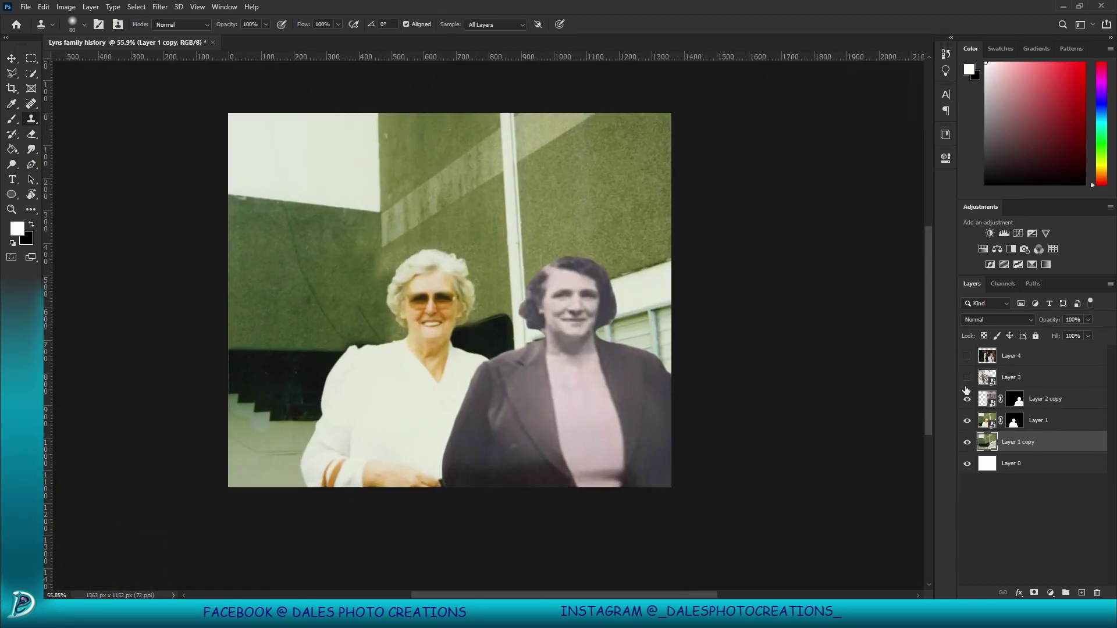
# Step: Make the composite black and white and add Curves 1, brightening highlights and adjusting shadows
pyautogui.click(1011, 249)
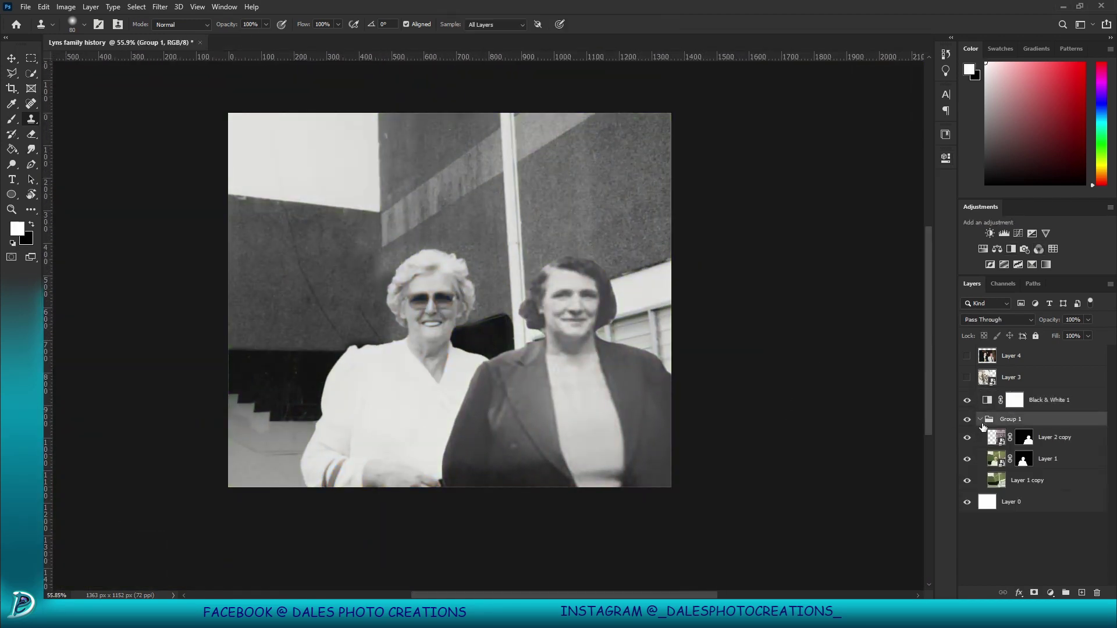
pyautogui.click(1018, 233)
pyautogui.moveTo(858, 278); pyautogui.dragTo(837, 318)
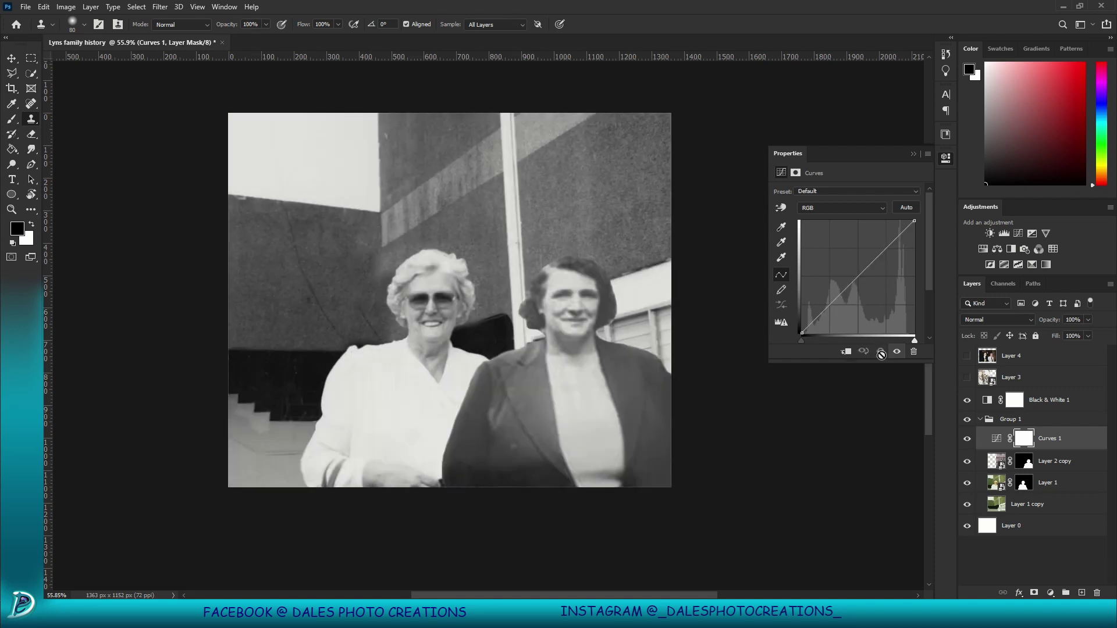
pyautogui.moveTo(877, 272); pyautogui.dragTo(877, 257)
pyautogui.moveTo(844, 313); pyautogui.dragTo(844, 309)
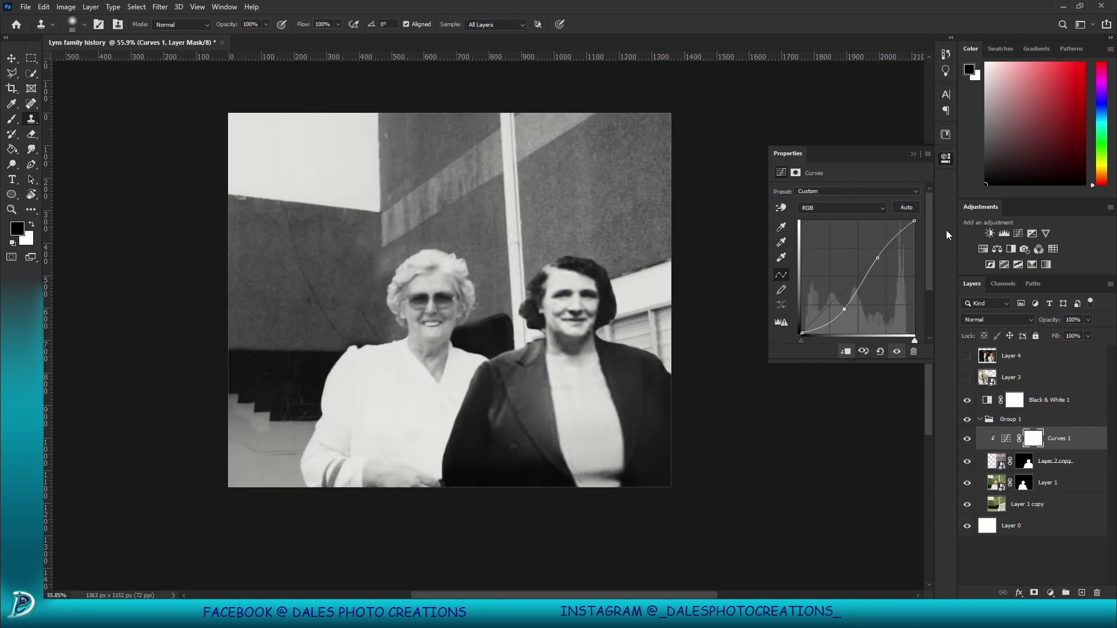
# Step: Add Curves 2 above Curves 1 and shape it to boost contrast
pyautogui.click(1019, 233)
pyautogui.moveTo(887, 248); pyautogui.dragTo(896, 249)
pyautogui.moveTo(855, 280)
pyautogui.mouseDown()
pyautogui.moveTo(855, 303)
pyautogui.moveTo(846, 300)
pyautogui.moveTo(889, 253)
pyautogui.moveTo(869, 268)
pyautogui.mouseUp()
pyautogui.click(1048, 462)
# Step: Add Curves 3 clipped to Layer 1 and create a new blank clipped layer
pyautogui.click(1048, 507)
pyautogui.click(1018, 233)
pyautogui.hotkey('ctrl', 'alt', 'g')
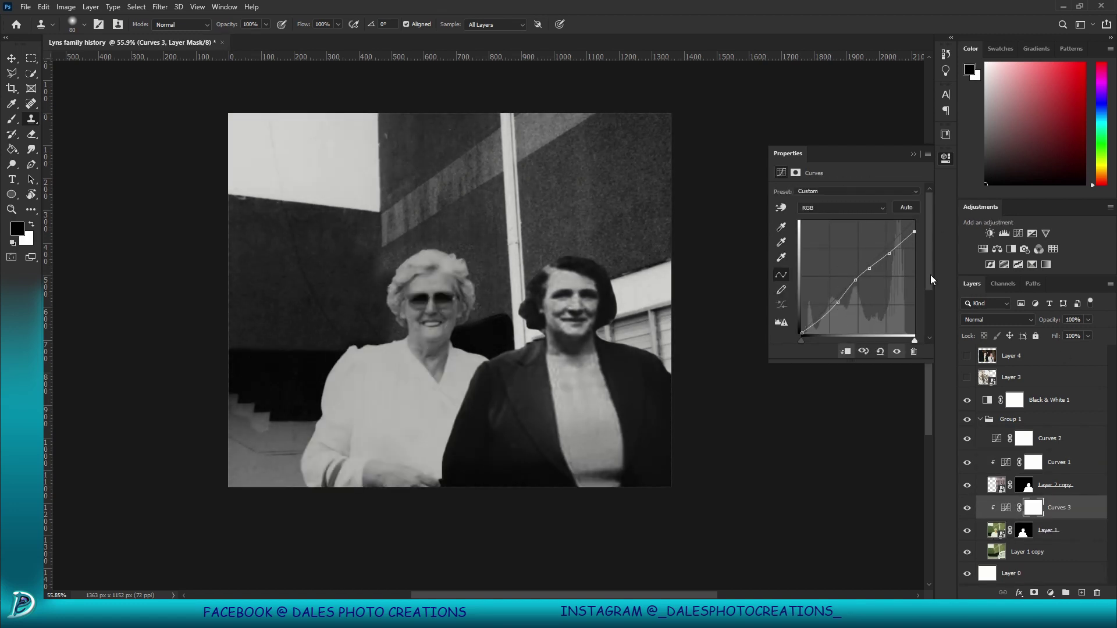
pyautogui.click(703, 355)
pyautogui.hotkey('ctrl', 'shift', 'alt', 'n')
# Step: Soften the seam between the women by painting with a 23%-flow brush
pyautogui.press('b')
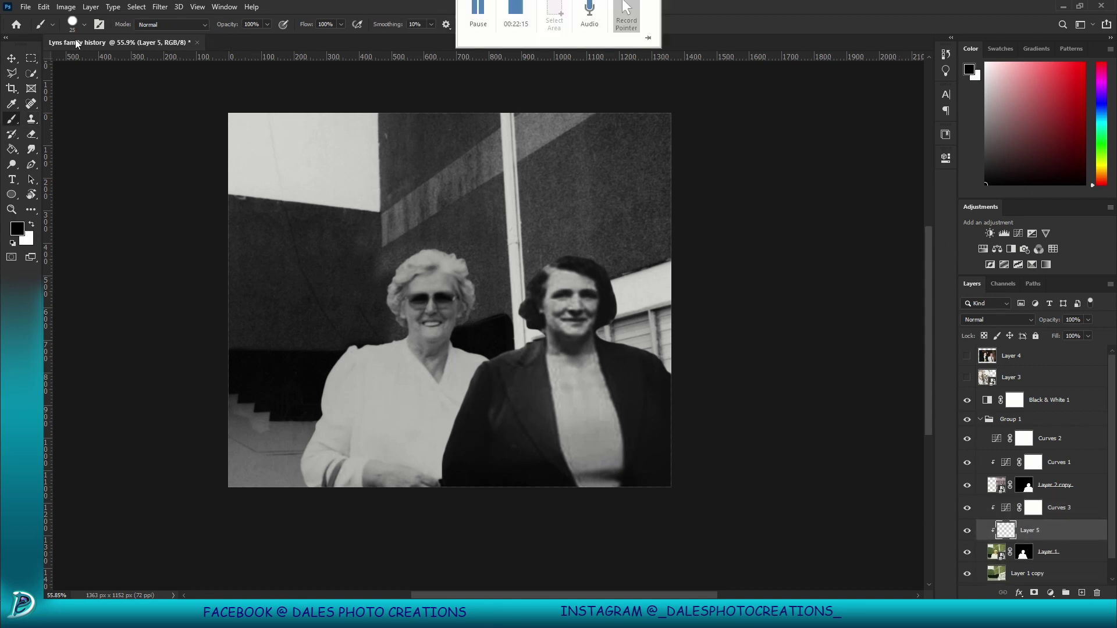
pyautogui.moveTo(306, 24); pyautogui.dragTo(311, 33)
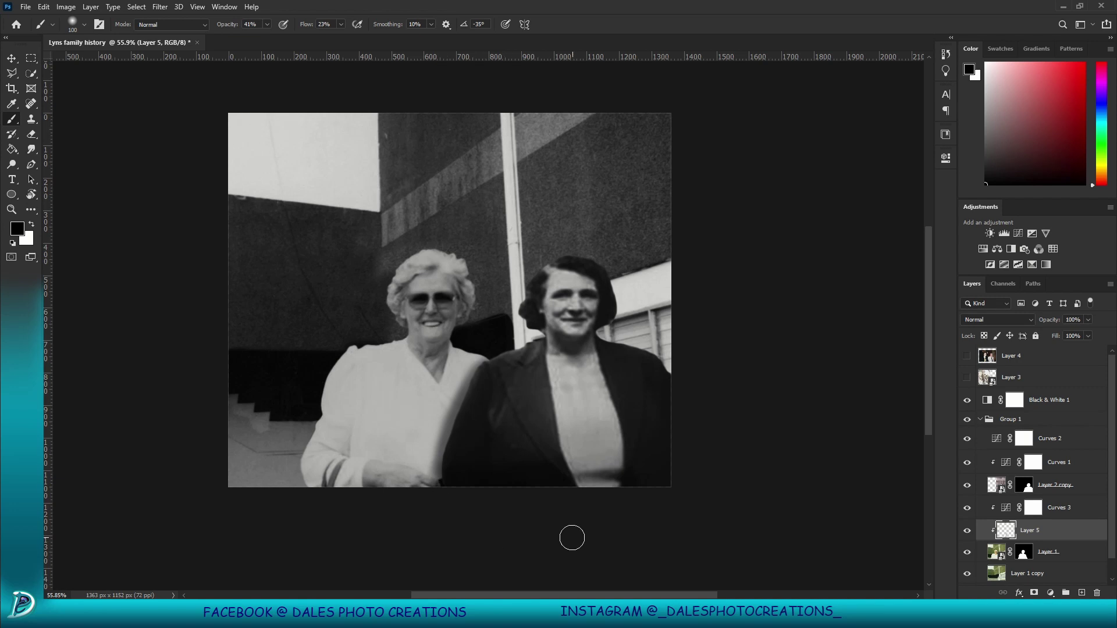
pyautogui.click(1058, 574)
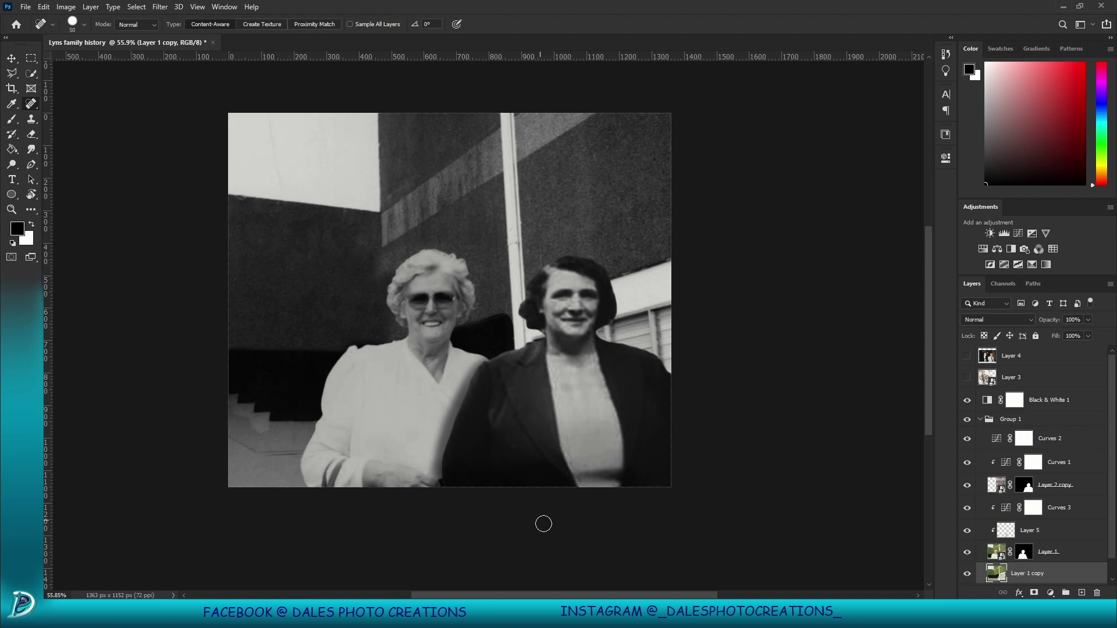
pyautogui.scroll(1, 617, 484)
pyautogui.scroll(-1, 1082, 513)
# Step: Add Curves 4 above the Layer 1 copy background and shape it to brighten the backdrop
pyautogui.click(1019, 234)
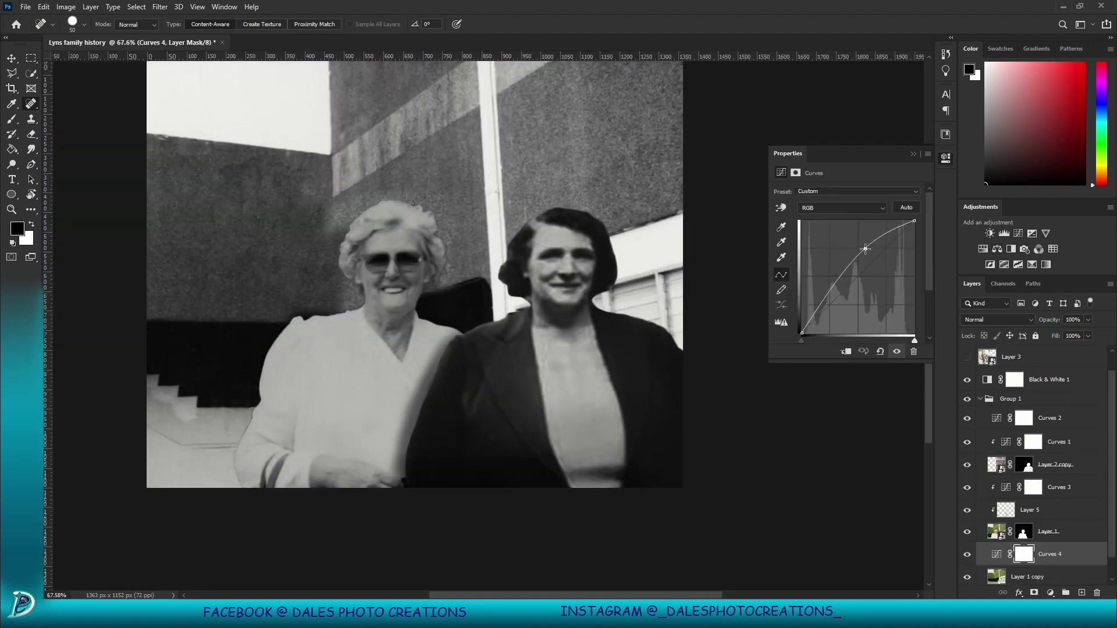
pyautogui.moveTo(839, 295); pyautogui.dragTo(839, 285)
pyautogui.moveTo(885, 251); pyautogui.dragTo(847, 290)
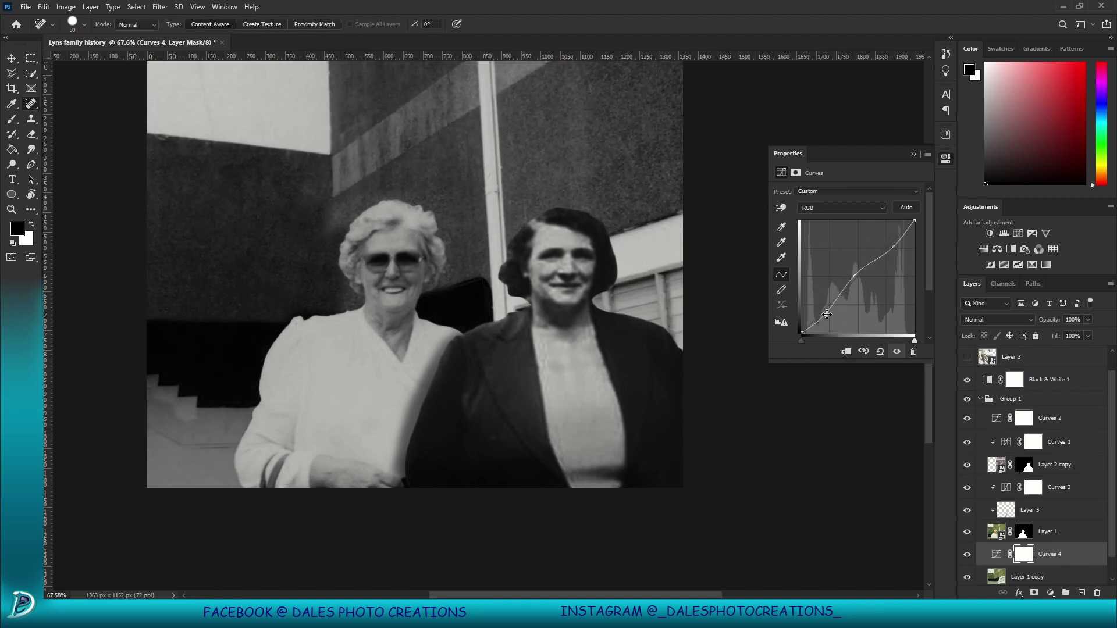
pyautogui.scroll(1, 1036, 466)
# Step: Compare with Curves 2 hidden, then re-enable it and pull its curve down to darken
pyautogui.click(1034, 462)
pyautogui.click(967, 438)
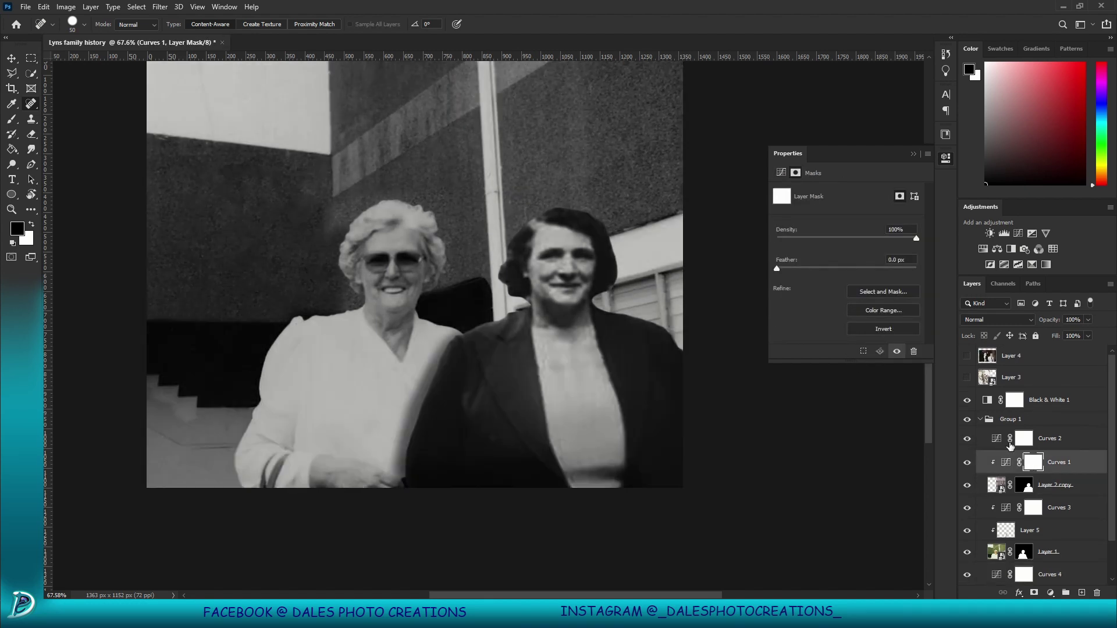
pyautogui.click(1024, 439)
pyautogui.moveTo(851, 294); pyautogui.dragTo(851, 308)
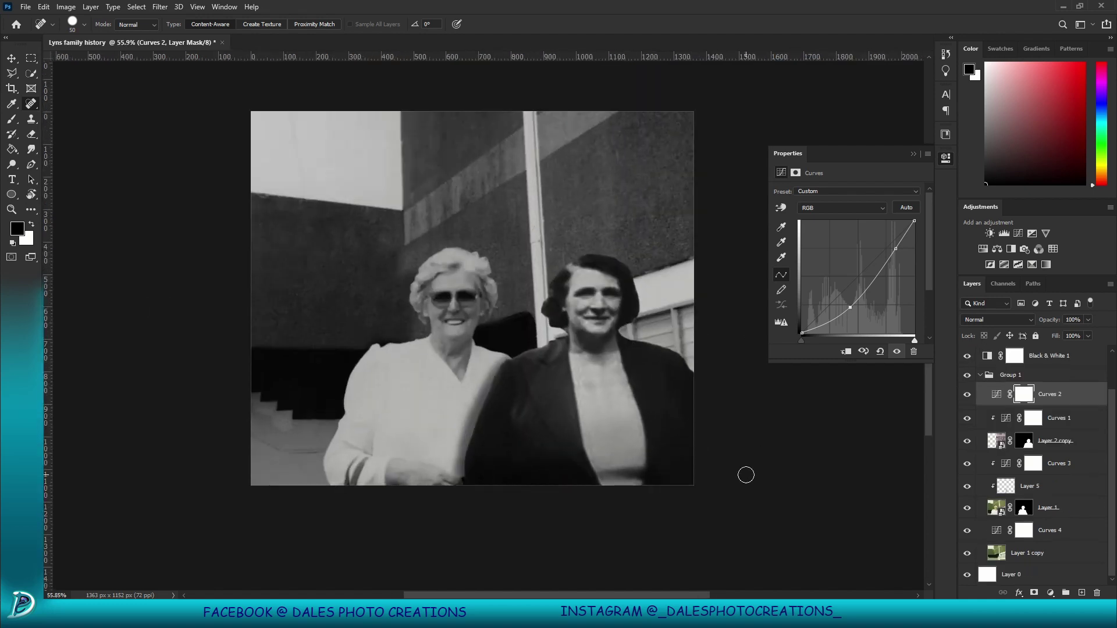
# Step: Set up a crop of the composite with a 2:3 ratio
pyautogui.press('c')
pyautogui.click(90, 25)
pyautogui.click(87, 95)
# Step: Position the photo inside the 2:3 portrait crop frame and apply it
pyautogui.moveTo(460, 272); pyautogui.dragTo(457, 314)
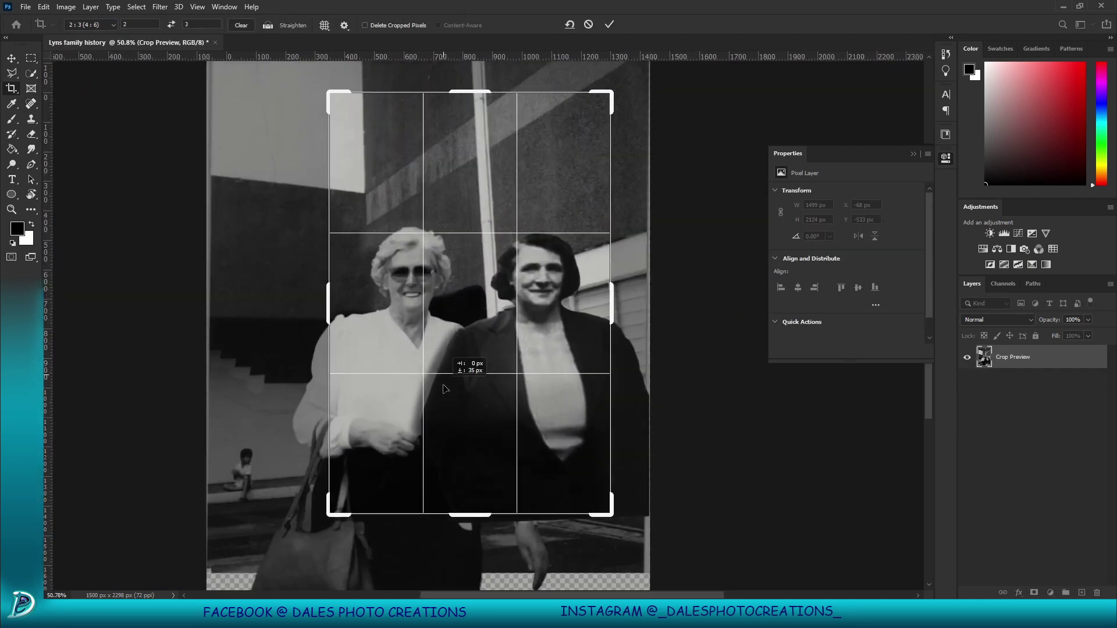
pyautogui.moveTo(350, 315); pyautogui.dragTo(338, 317)
pyautogui.click(611, 24)
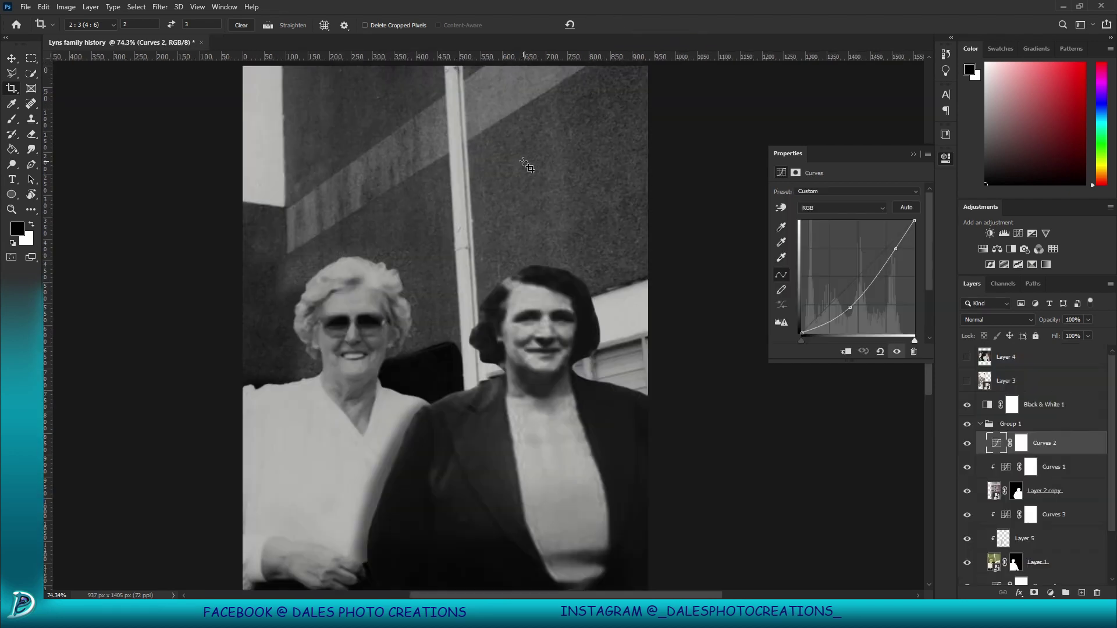
# Step: Re-crop with the orientation swapped to 3:2 landscape and apply it
pyautogui.click(359, 414)
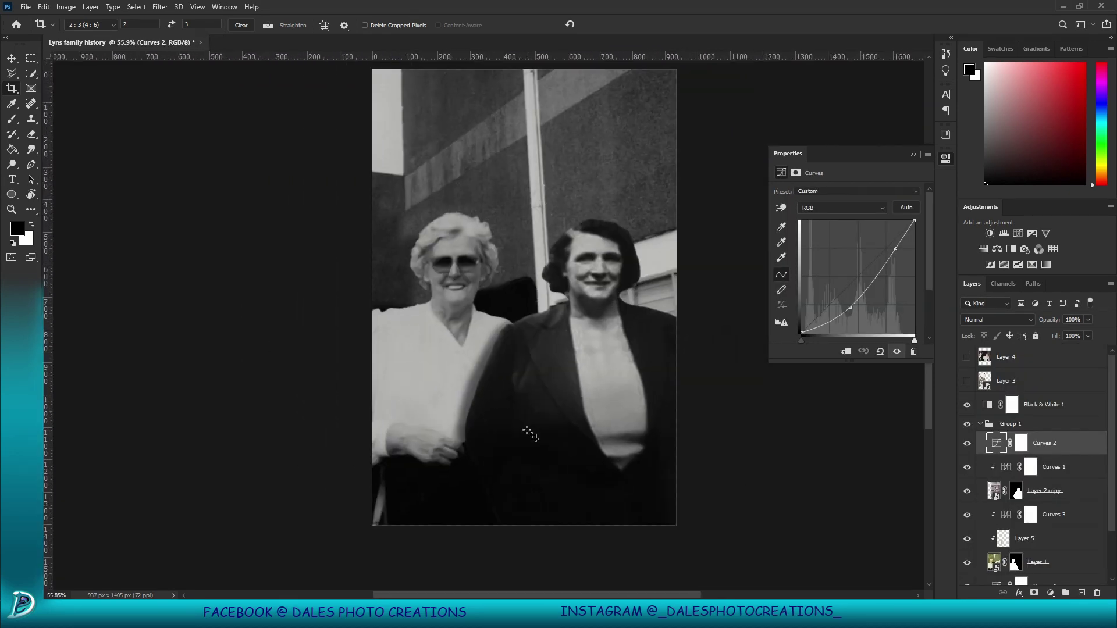
pyautogui.press('x')
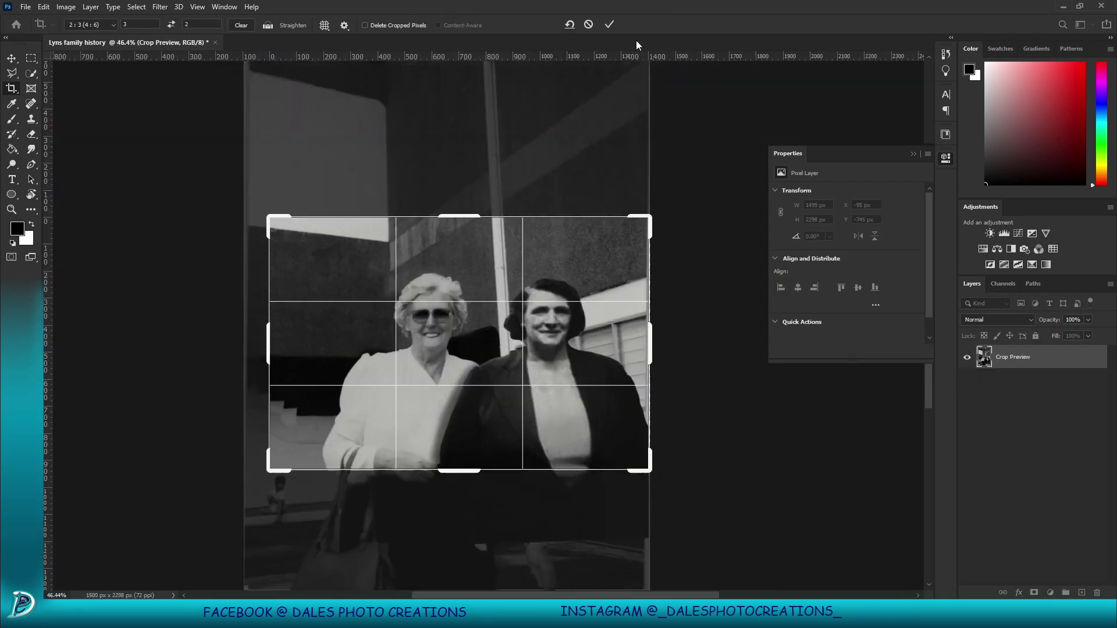
pyautogui.click(609, 25)
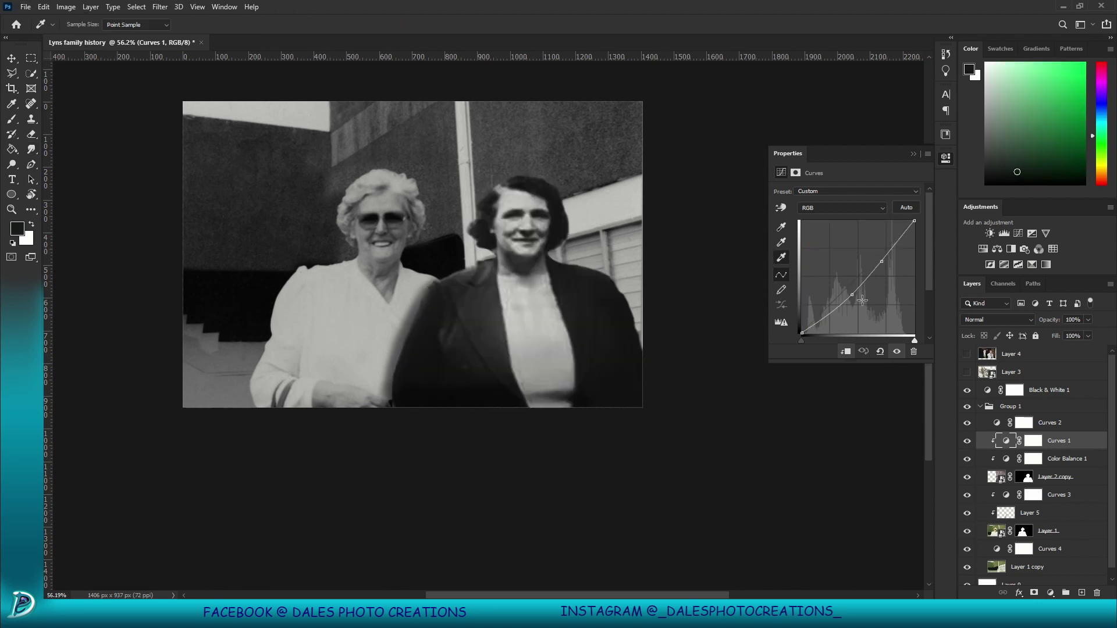
# Step: Neutralise the grey by sampling the image with the Curves gray-point eyedropper
pyautogui.click(782, 242)
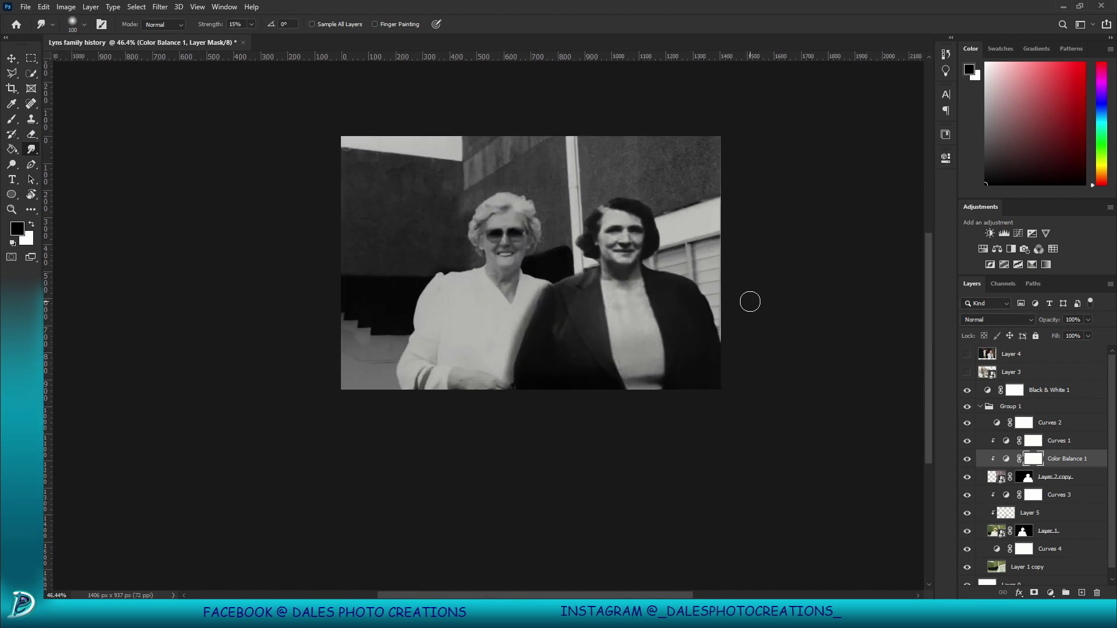
# Step: Swap the crop to 2:3 portrait, fit it around the men, and apply it
pyautogui.press('x')
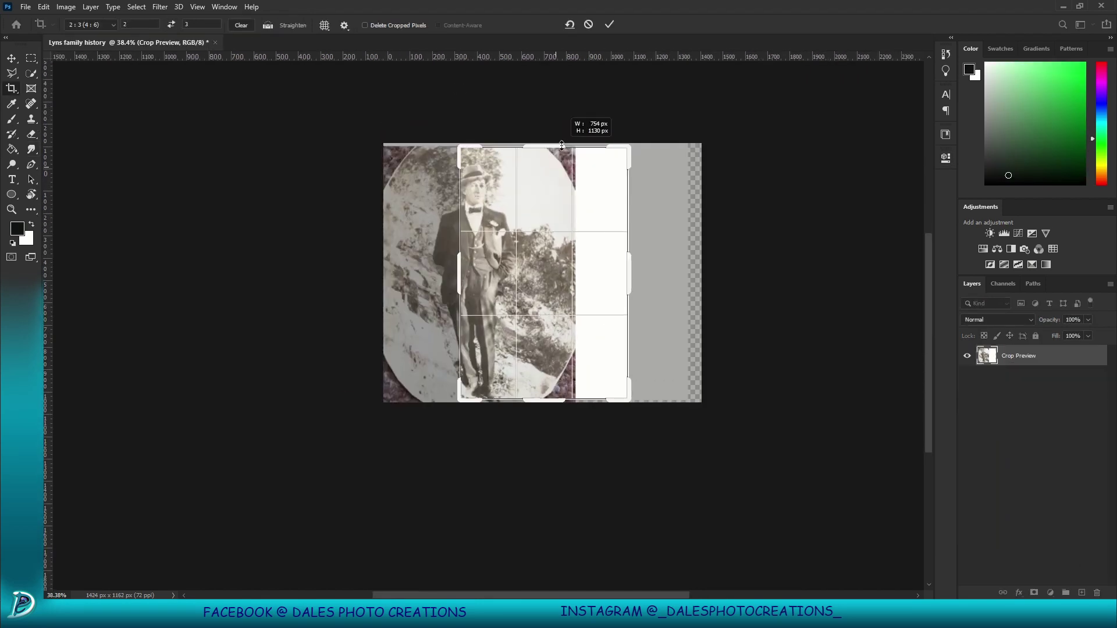
pyautogui.moveTo(652, 229); pyautogui.dragTo(620, 326)
pyautogui.press('Return')
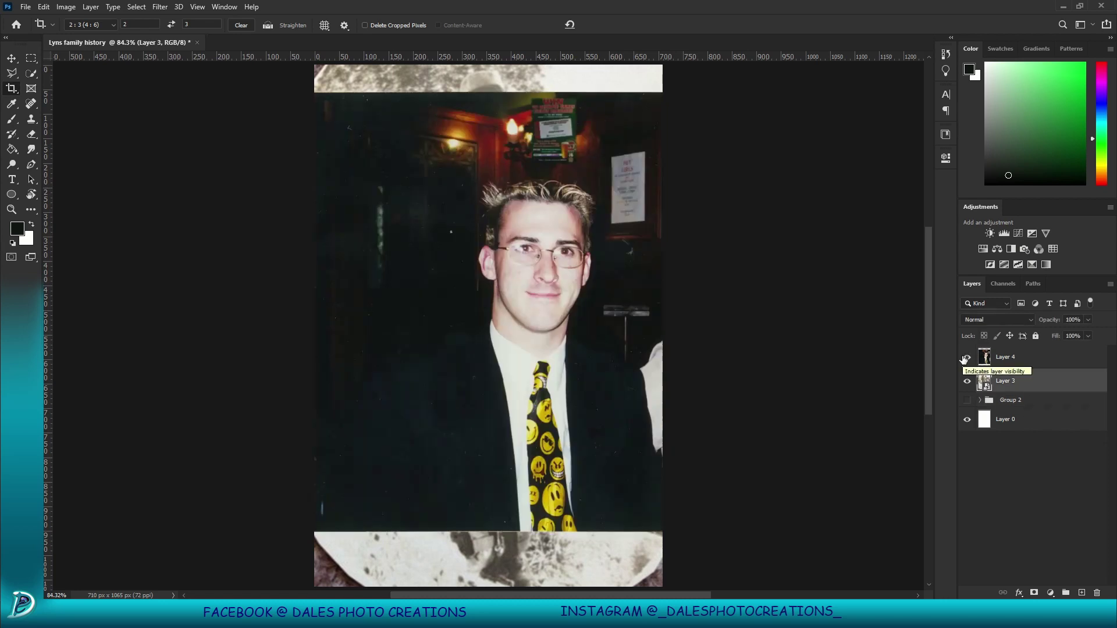
# Step: Switch to the Pen tool to begin tracing an outline path
pyautogui.scroll(2, 523, 344)
pyautogui.press('p')
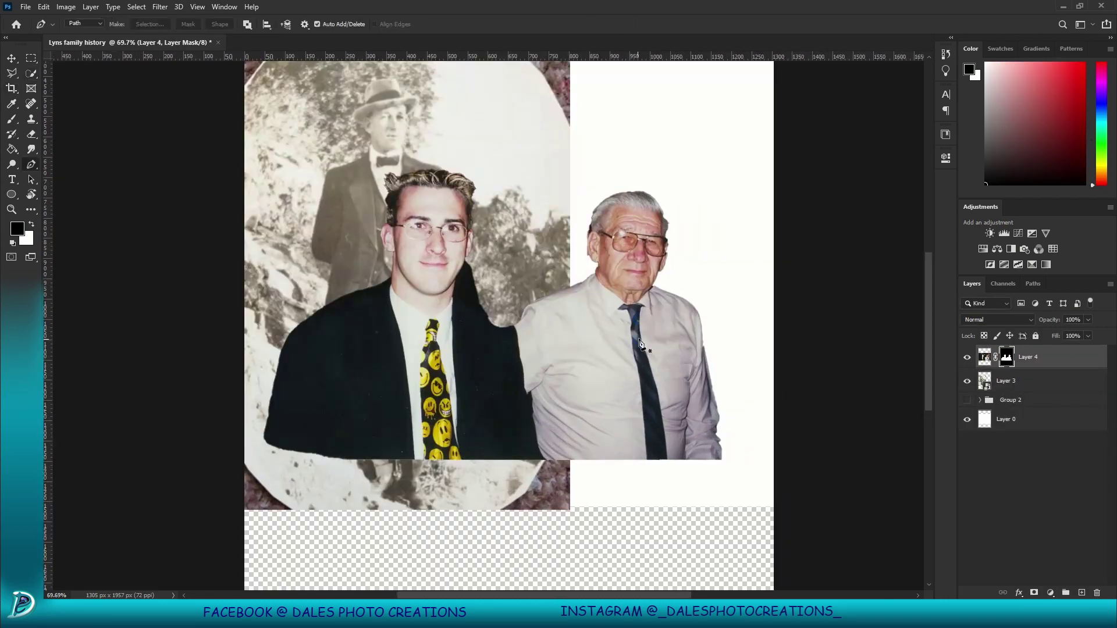
pyautogui.scroll(2, 523, 344)
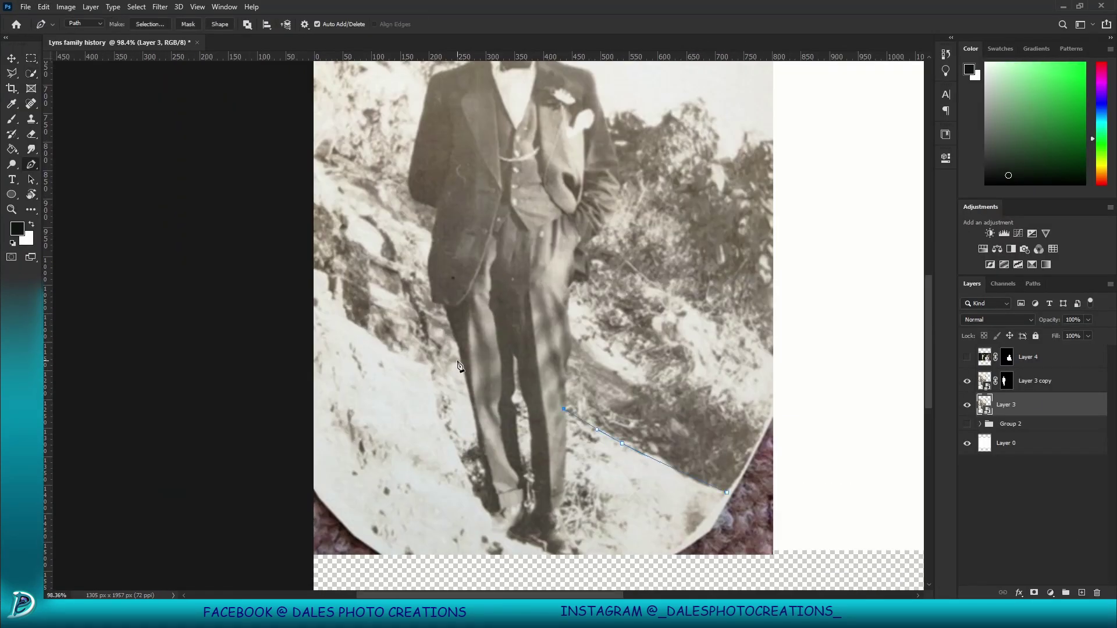
# Step: Hide the masked man and Layer 3, clone the man out of the copy, then show the masked man
pyautogui.scroll(-1, 515, 417)
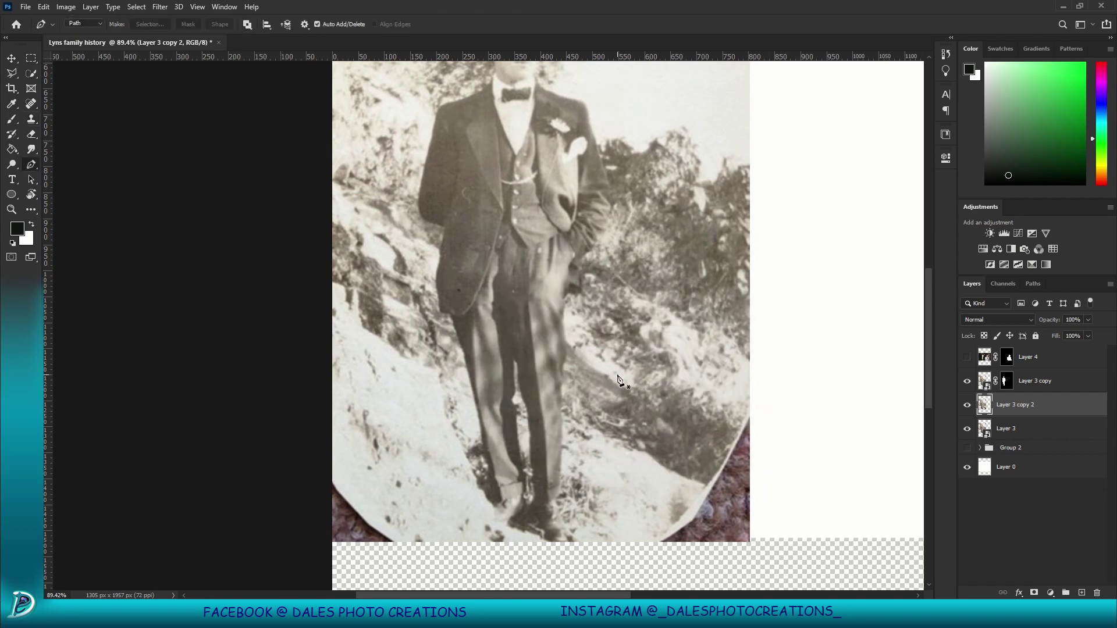
pyautogui.click(967, 381)
pyautogui.click(967, 428)
pyautogui.press('s')
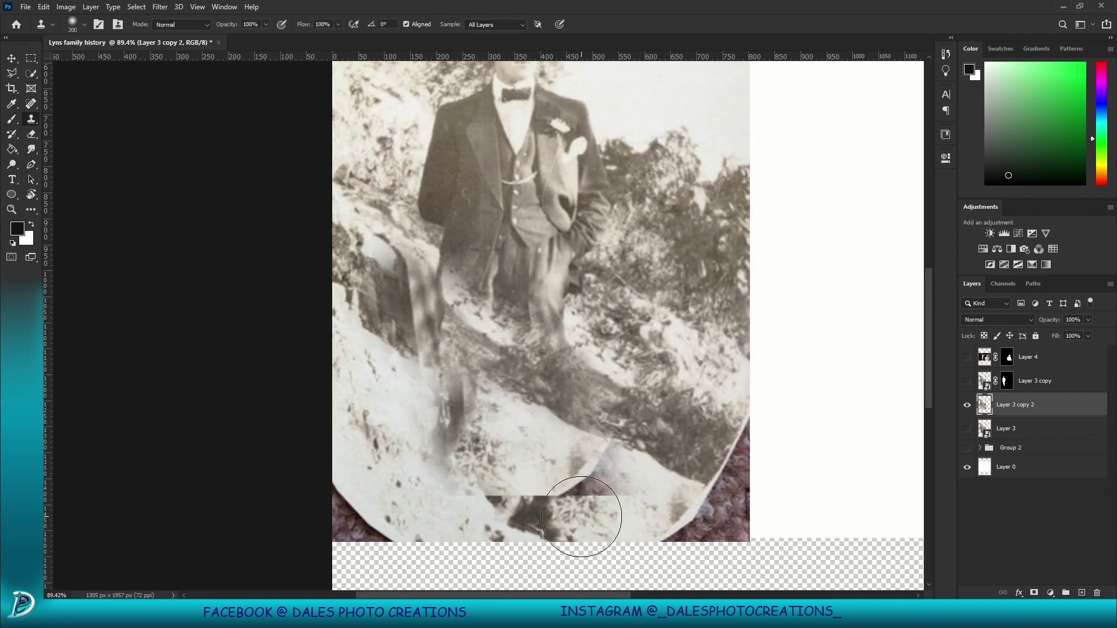
pyautogui.scroll(-1, 581, 517)
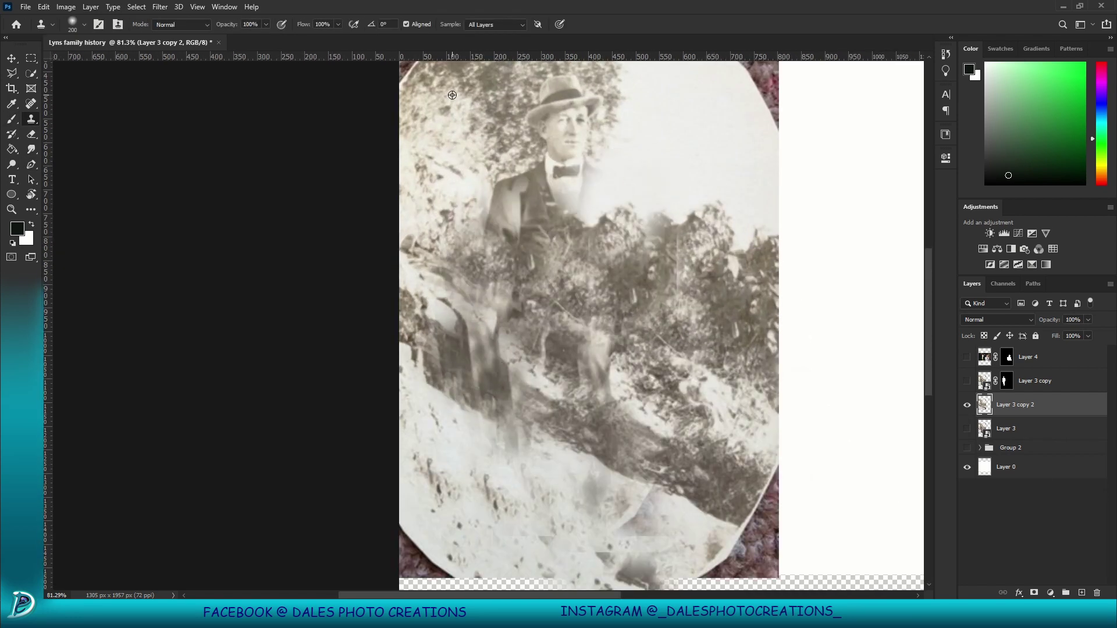
pyautogui.click(967, 380)
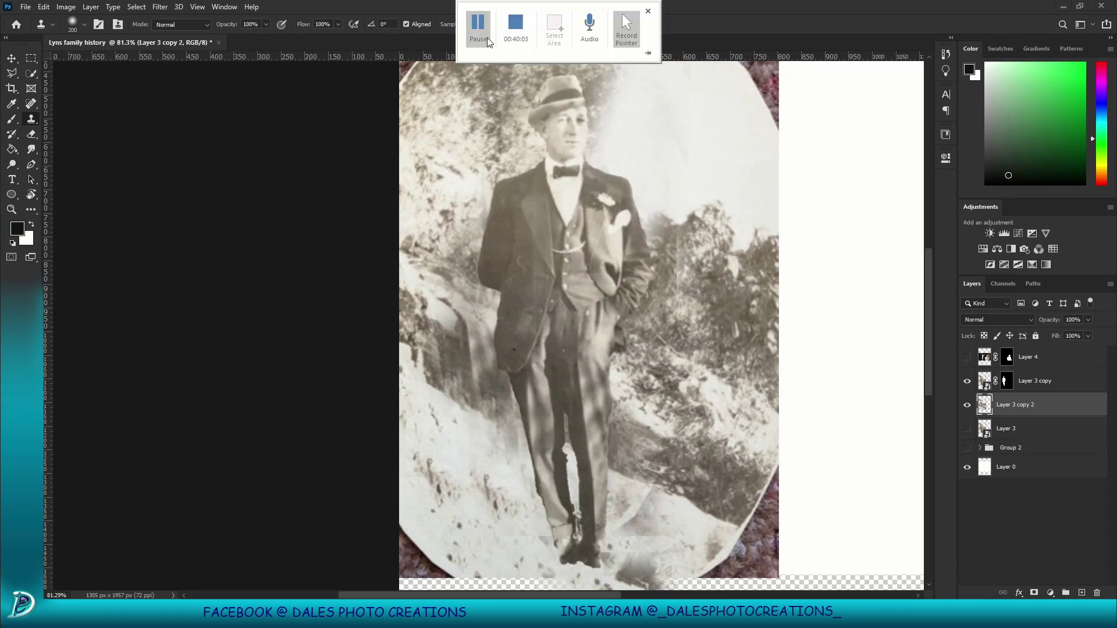
pyautogui.scroll(-2, 675, 315)
pyautogui.scroll(2, 675, 315)
pyautogui.scroll(1, 651, 206)
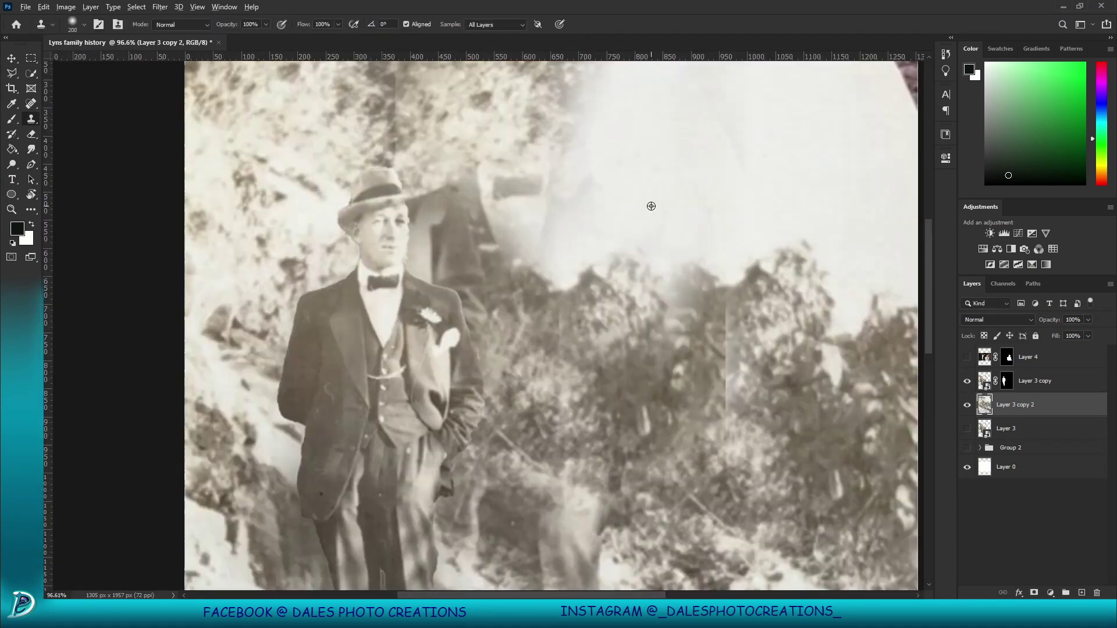
pyautogui.scroll(-2, 699, 244)
# Step: Restore the younger man's boots on his mask, reveal the older man's layer, and confirm sizing
pyautogui.hotkey('alt', ']')
pyautogui.scroll(3, 417, 475)
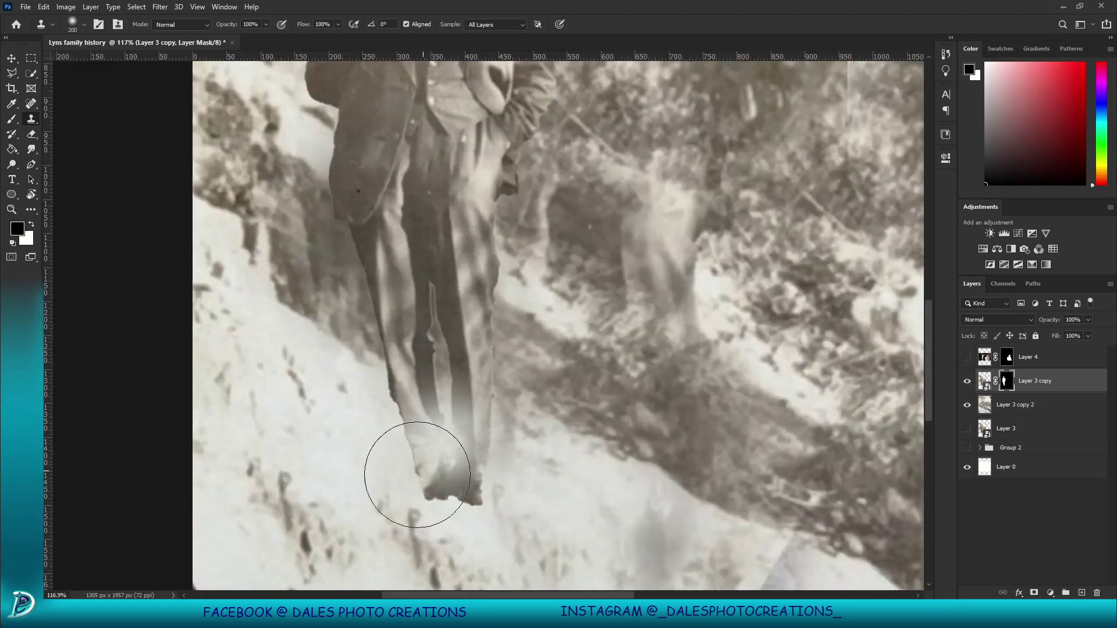
pyautogui.hotkey('ctrl', 'z')
pyautogui.press('[')
pyautogui.press('[')
pyautogui.press('[')
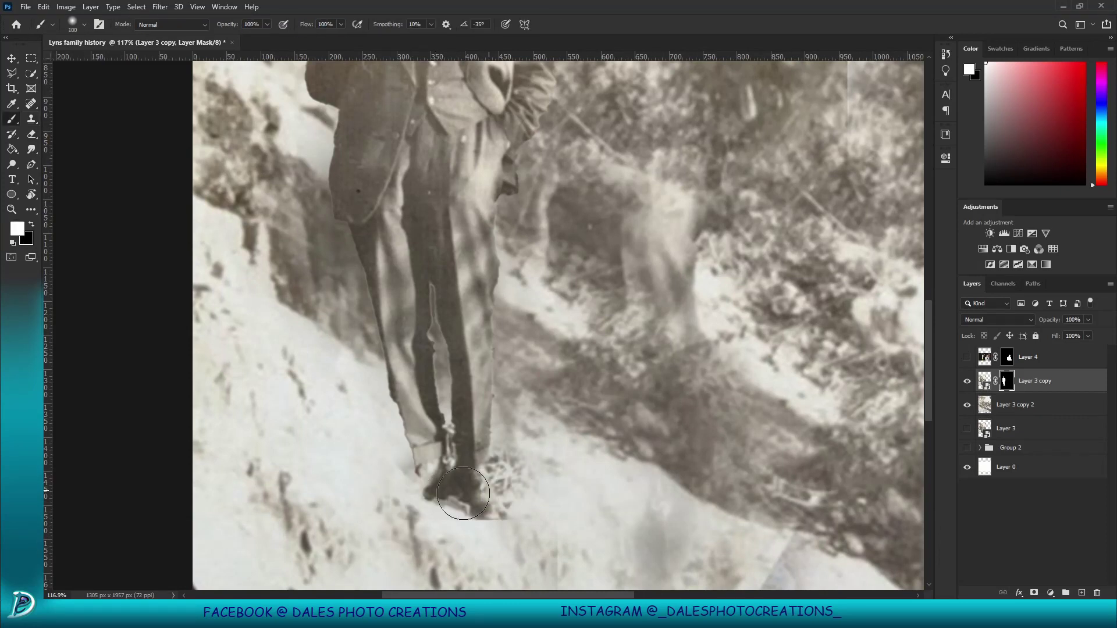
pyautogui.scroll(-2, 582, 486)
pyautogui.scroll(-2, 582, 349)
pyautogui.click(967, 356)
pyautogui.hotkey('ctrl', 't')
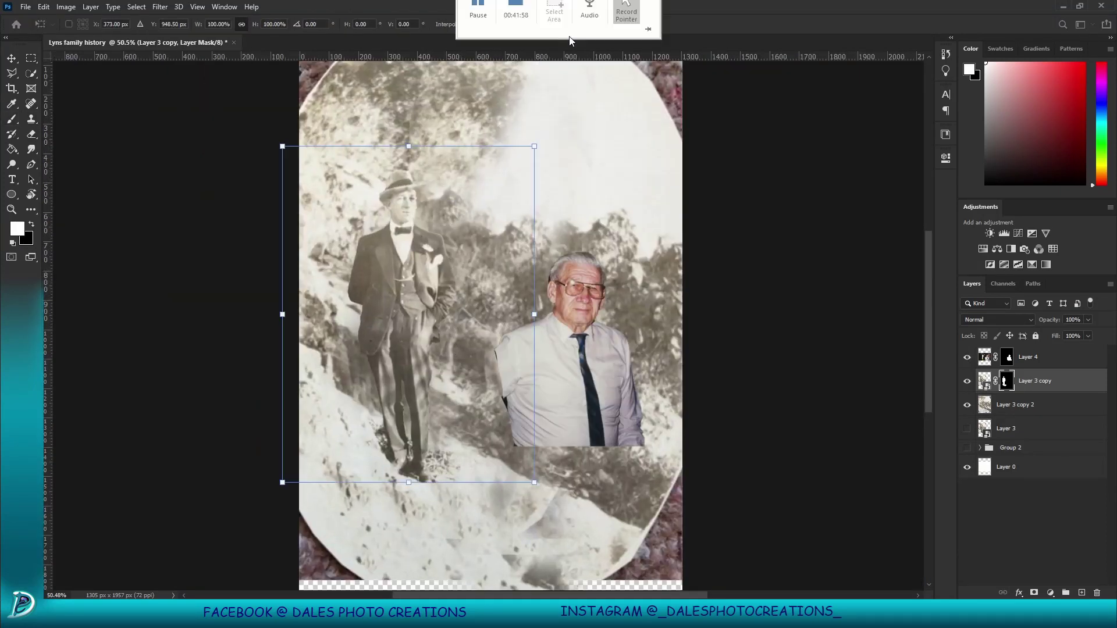
pyautogui.press('Return')
# Step: Add Black & White and Curves adjustments, lifting the curve's black point and clipping Curves
pyautogui.click(1011, 249)
pyautogui.click(390, 286)
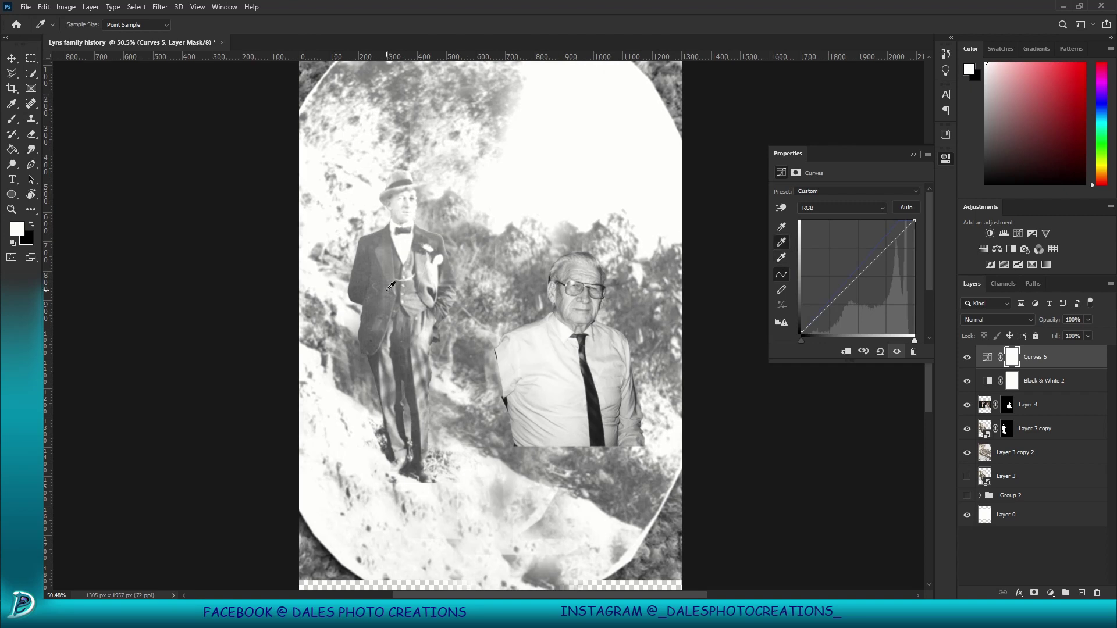
pyautogui.moveTo(802, 333); pyautogui.dragTo(802, 310)
pyautogui.press('b')
pyautogui.keyDown('alt'); pyautogui.click(1070, 367); pyautogui.keyUp('alt')
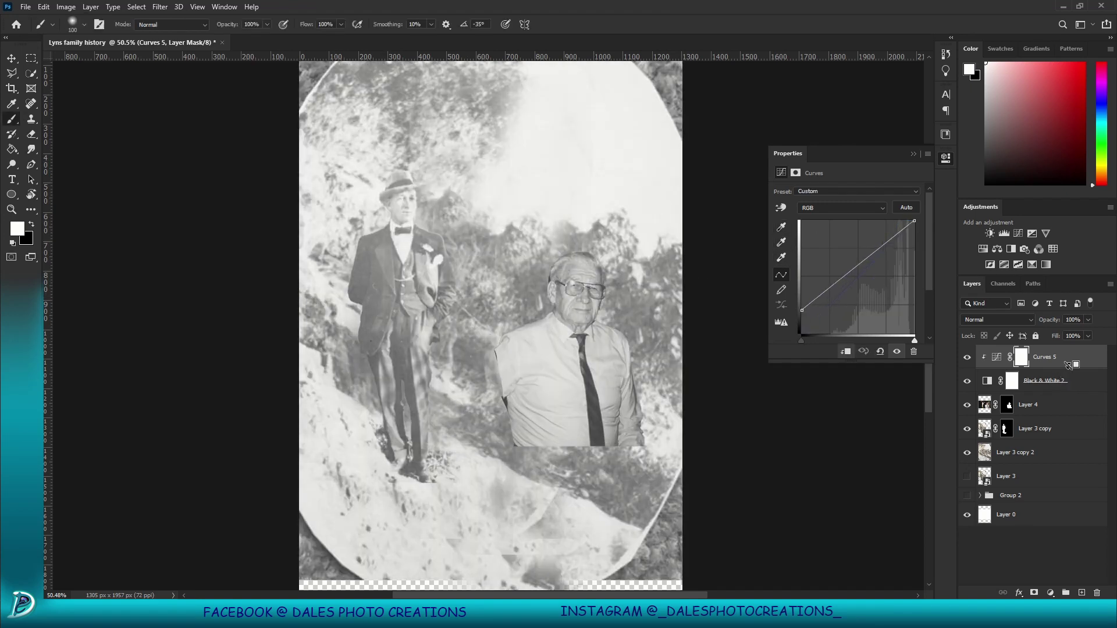
pyautogui.moveTo(1069, 366); pyautogui.dragTo(1069, 393)
pyautogui.scroll(1, 626, 232)
pyautogui.moveTo(915, 341); pyautogui.dragTo(893, 341)
pyautogui.click(946, 158)
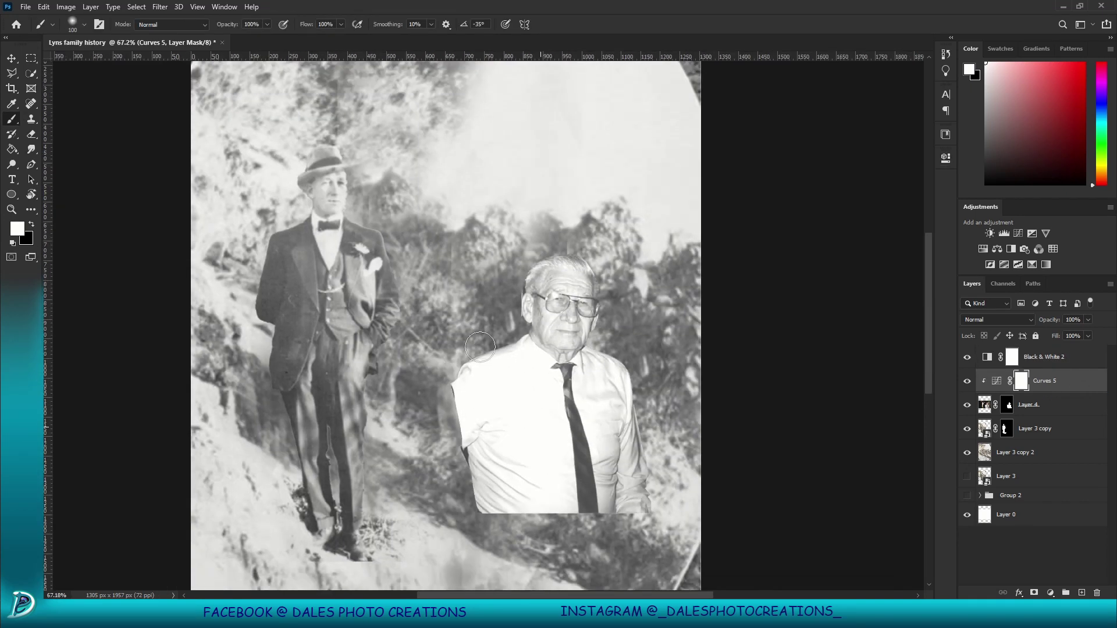
pyautogui.scroll(-2, 480, 347)
# Step: Move the younger man's layer above Curves and clip Curves to the older man's layer
pyautogui.press('v')
pyautogui.moveTo(1035, 429); pyautogui.dragTo(1036, 373)
pyautogui.click(1053, 407)
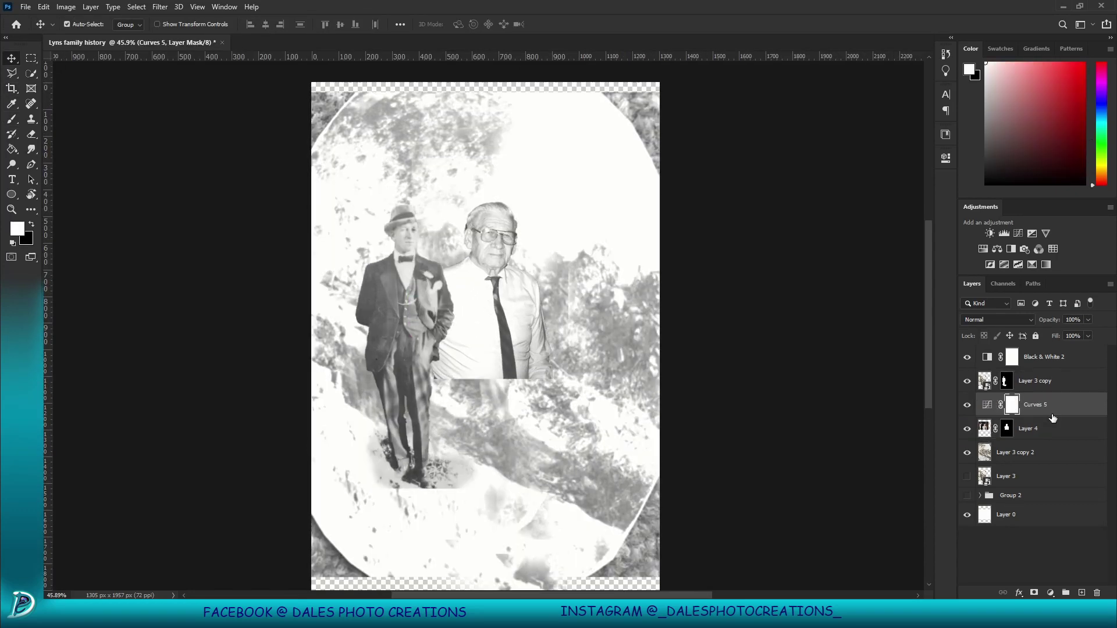
pyautogui.hotkey('ctrl', 't')
pyautogui.press('Return')
# Step: Shrink the older man to stand shoulder to shoulder beside the younger man
pyautogui.click(1030, 428)
pyautogui.hotkey('ctrl', 't')
pyautogui.moveTo(469, 210)
pyautogui.mouseDown()
pyautogui.moveTo(517, 187)
pyautogui.moveTo(512, 168)
pyautogui.mouseUp()
pyautogui.press('Return')
pyautogui.doubleClick(997, 404)
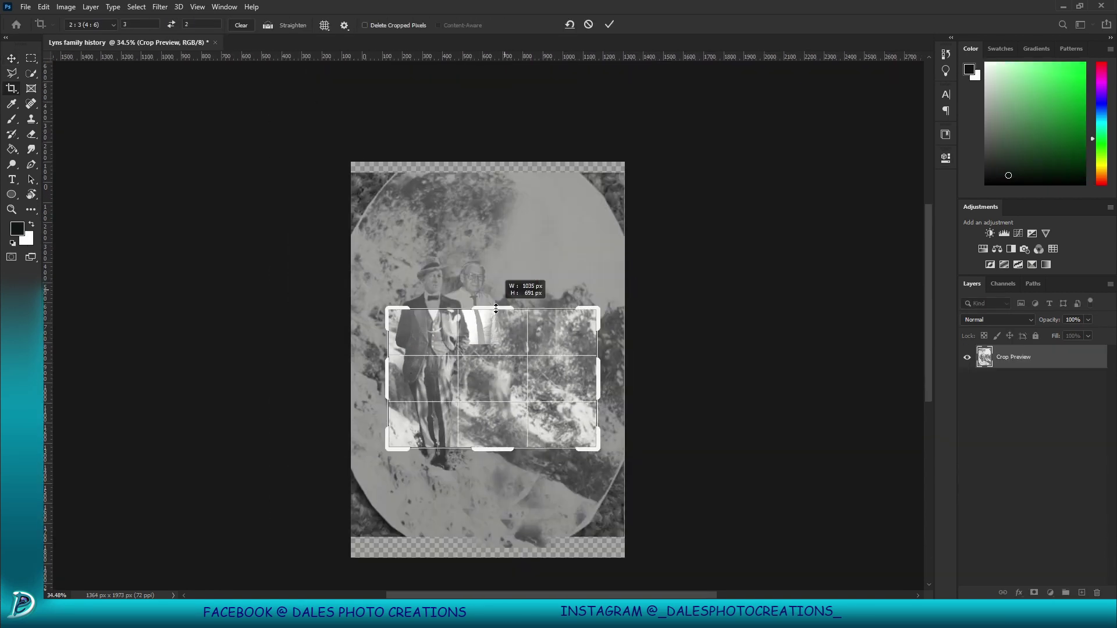
# Step: Apply a 2:3 crop around the two men and make the younger man's layer active
pyautogui.moveTo(605, 535); pyautogui.dragTo(560, 419)
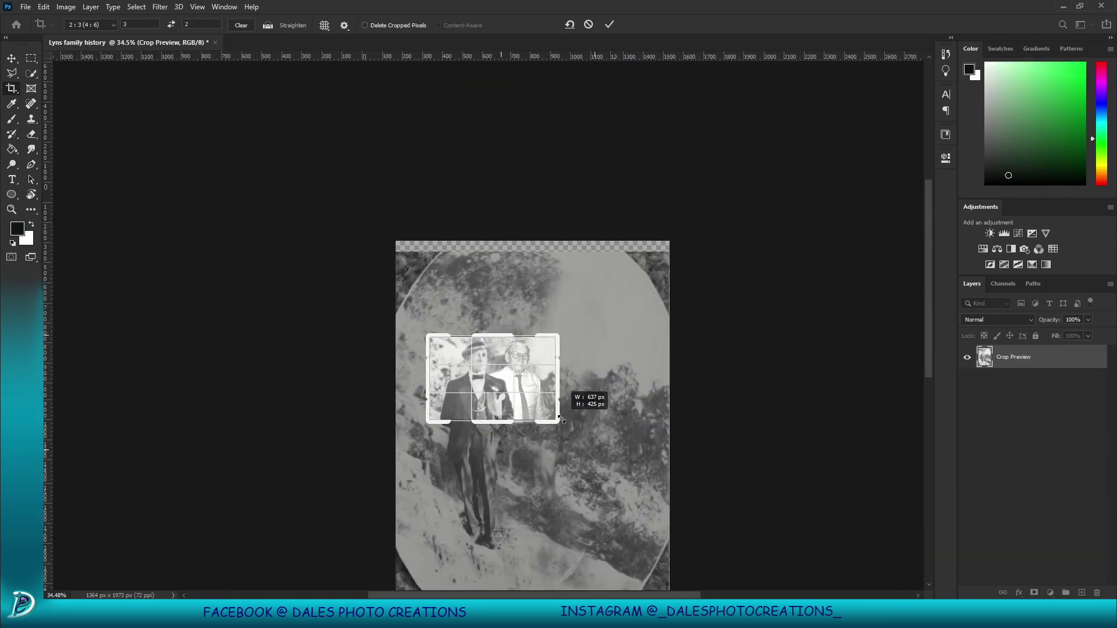
pyautogui.press('Return')
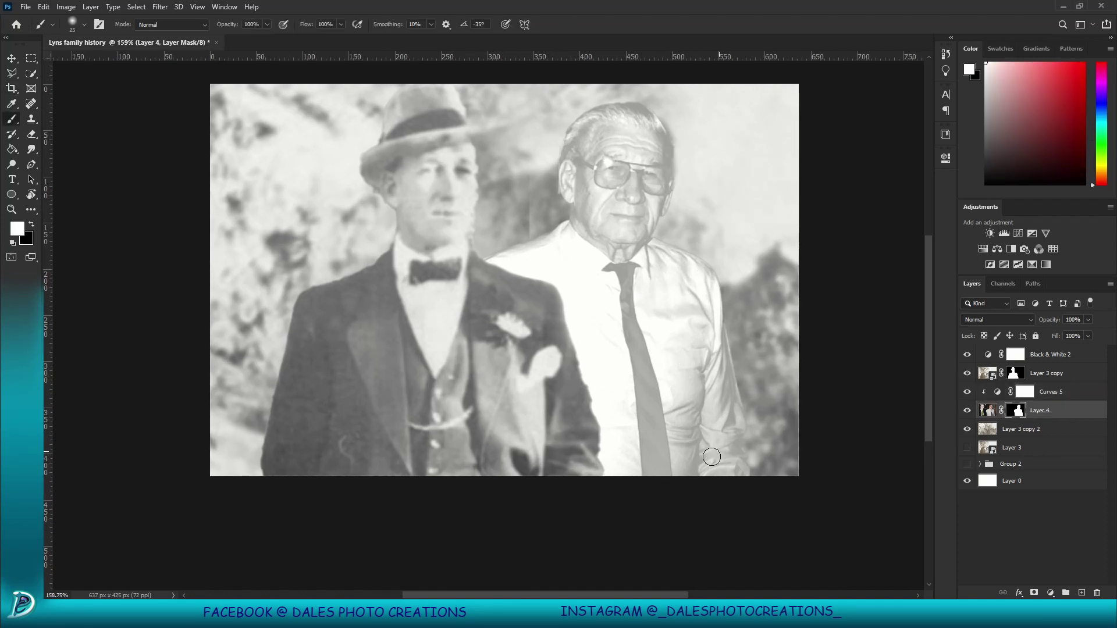
pyautogui.hotkey('alt', ']')
pyautogui.hotkey('alt', ']')
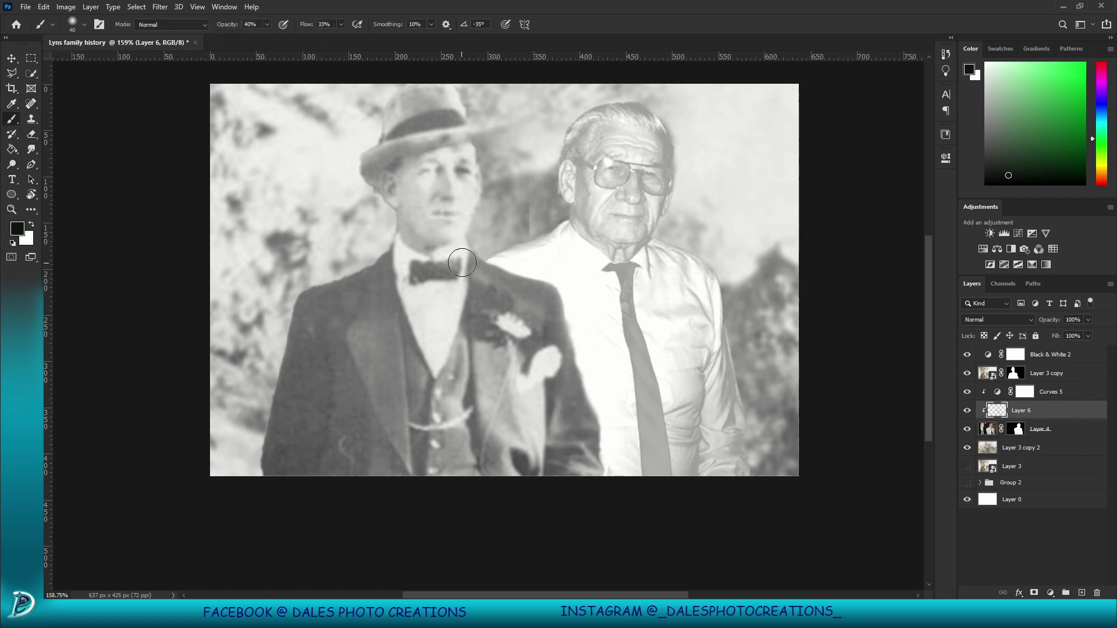
# Step: Retouch the older man's shirt with a sampled, slightly darker grey, using brush and eraser
pyautogui.press('e')
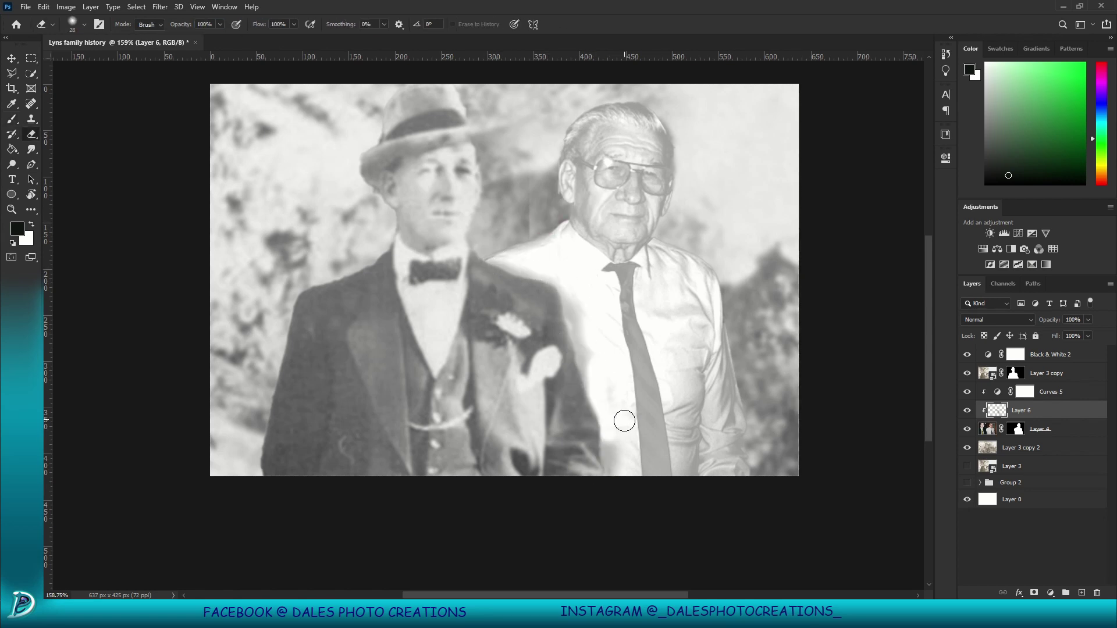
pyautogui.press('b')
pyautogui.keyDown('alt'); pyautogui.click(690, 409); pyautogui.keyUp('alt')
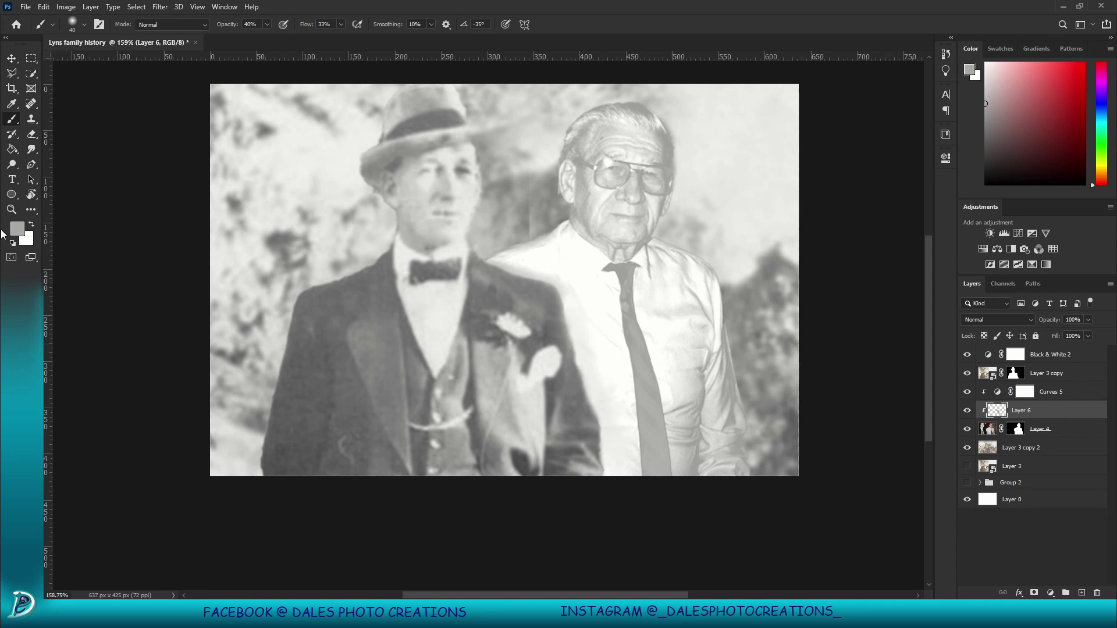
pyautogui.click(18, 228)
pyautogui.click(668, 26)
pyautogui.press('e')
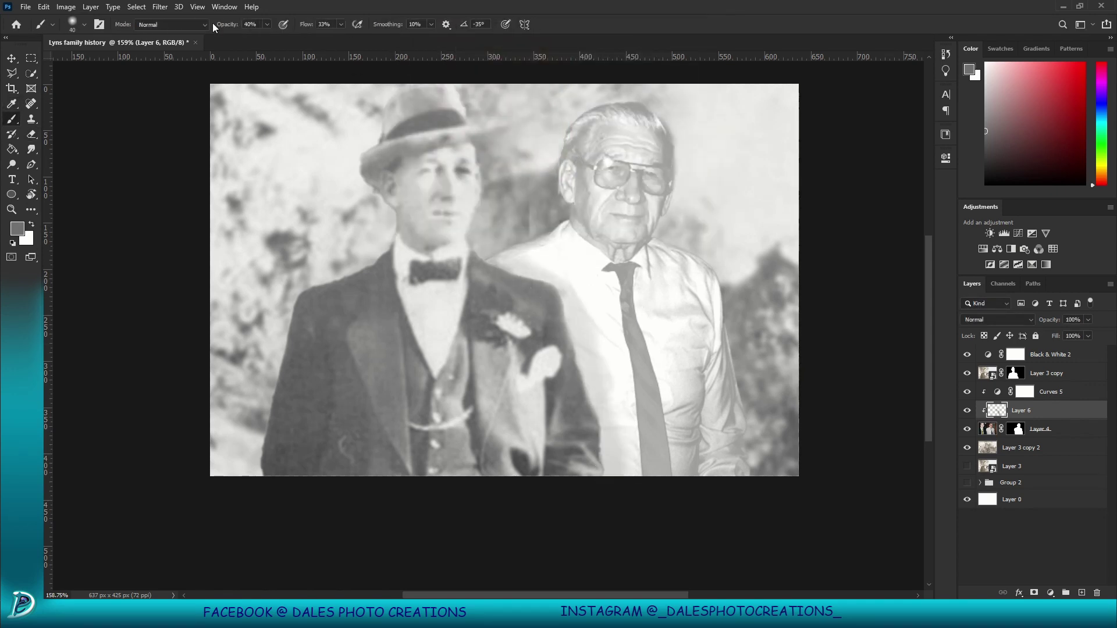
pyautogui.click(17, 228)
pyautogui.click(668, 26)
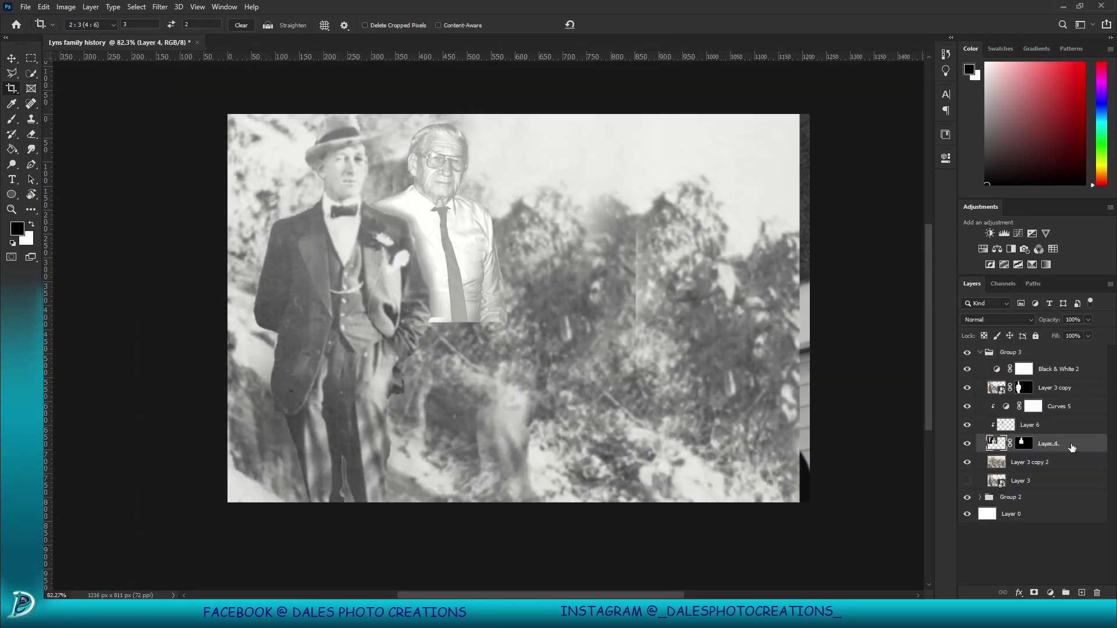
# Step: Convert the younger man's layer to a smart object and apply Unsharp Mask and Reduce Noise
pyautogui.rightClick(1032, 388)
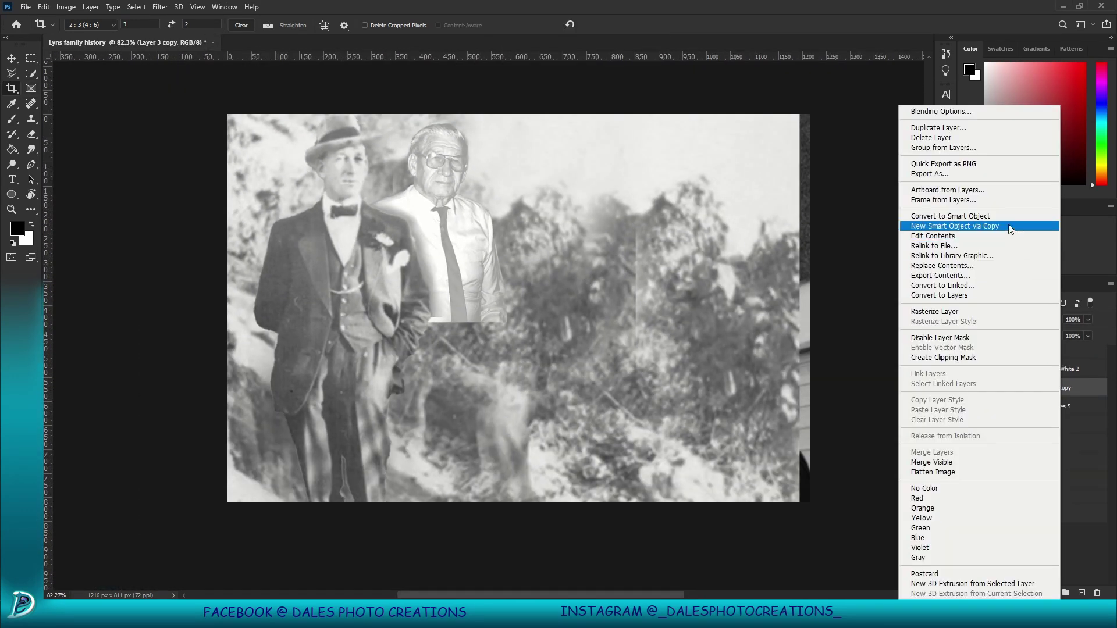
pyautogui.click(1011, 227)
pyautogui.click(159, 6)
pyautogui.click(349, 209)
pyautogui.click(614, 124)
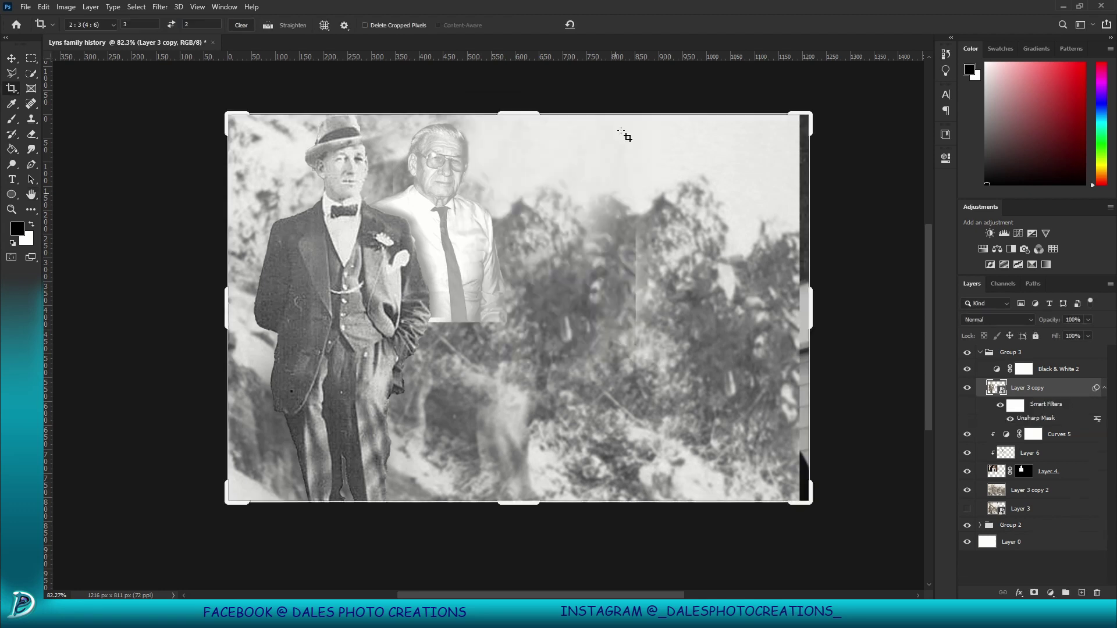
pyautogui.scroll(3, 483, 186)
pyautogui.click(159, 6)
pyautogui.click(350, 218)
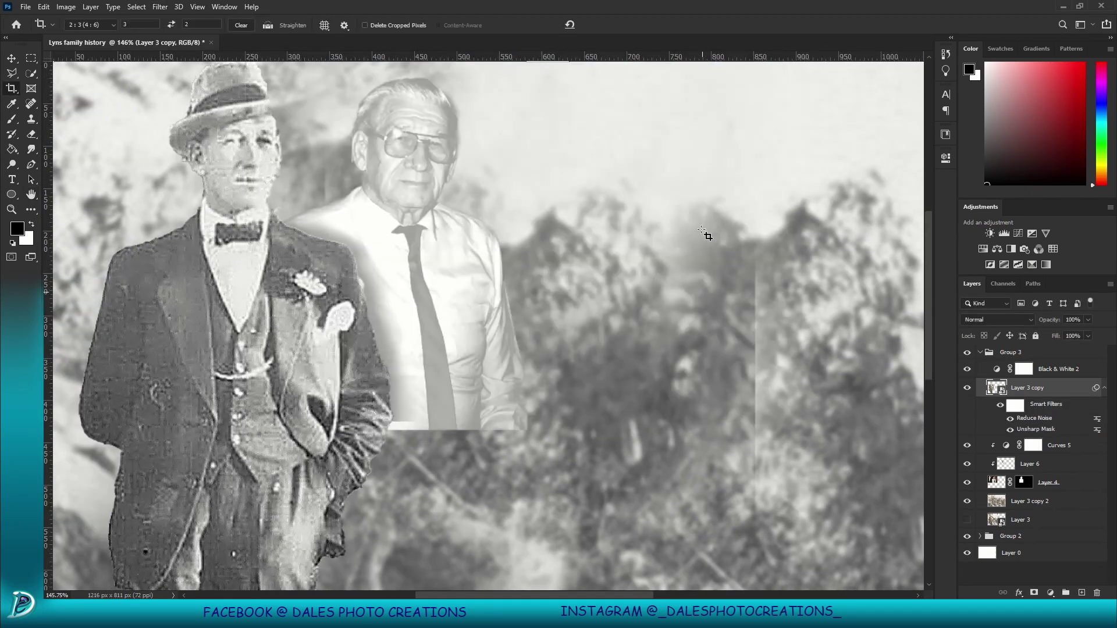
# Step: Apply a Camera Raw filter with lower texture and higher clarity to the younger man
pyautogui.click(159, 7)
pyautogui.click(186, 77)
pyautogui.moveTo(1011, 313); pyautogui.dragTo(949, 313)
pyautogui.moveTo(1011, 330)
pyautogui.mouseDown()
pyautogui.moveTo(1074, 331)
pyautogui.moveTo(1046, 348)
pyautogui.mouseUp()
pyautogui.write('0')
pyautogui.click(970, 442)
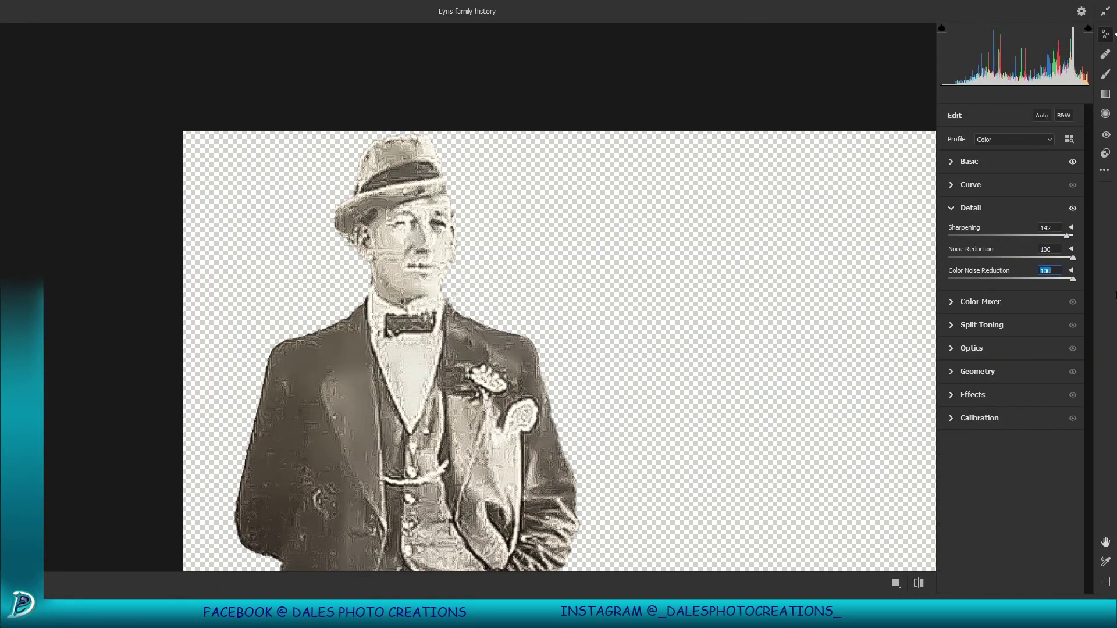
pyautogui.click(1011, 457)
# Step: Bend Curves 5 upward to lighten the image
pyautogui.doubleClick(1009, 456)
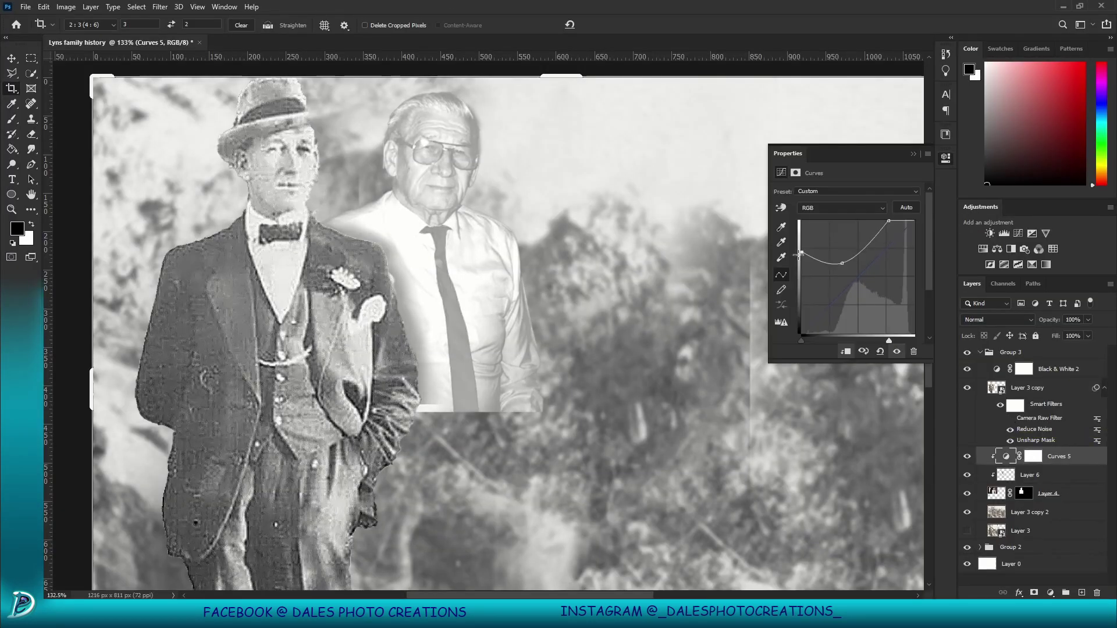
pyautogui.moveTo(847, 291); pyautogui.dragTo(840, 278)
pyautogui.click(914, 154)
pyautogui.scroll(5, 624, 312)
# Step: Clone-retouch the younger man's jacket edge on a duplicate layer, then merge it down
pyautogui.press('s')
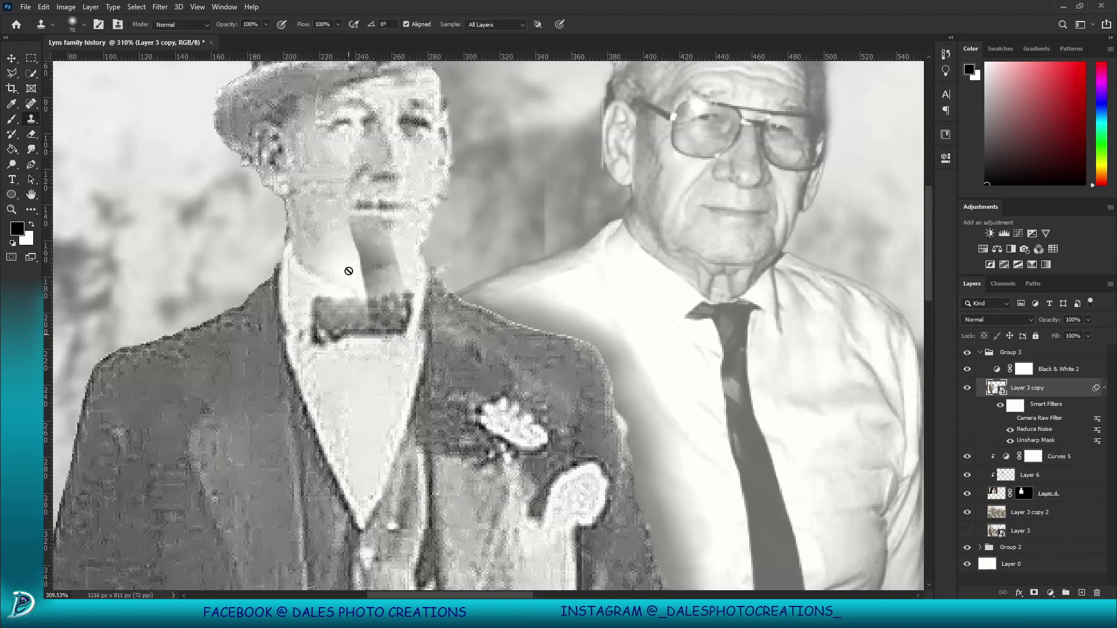
pyautogui.hotkey('ctrl', 'j')
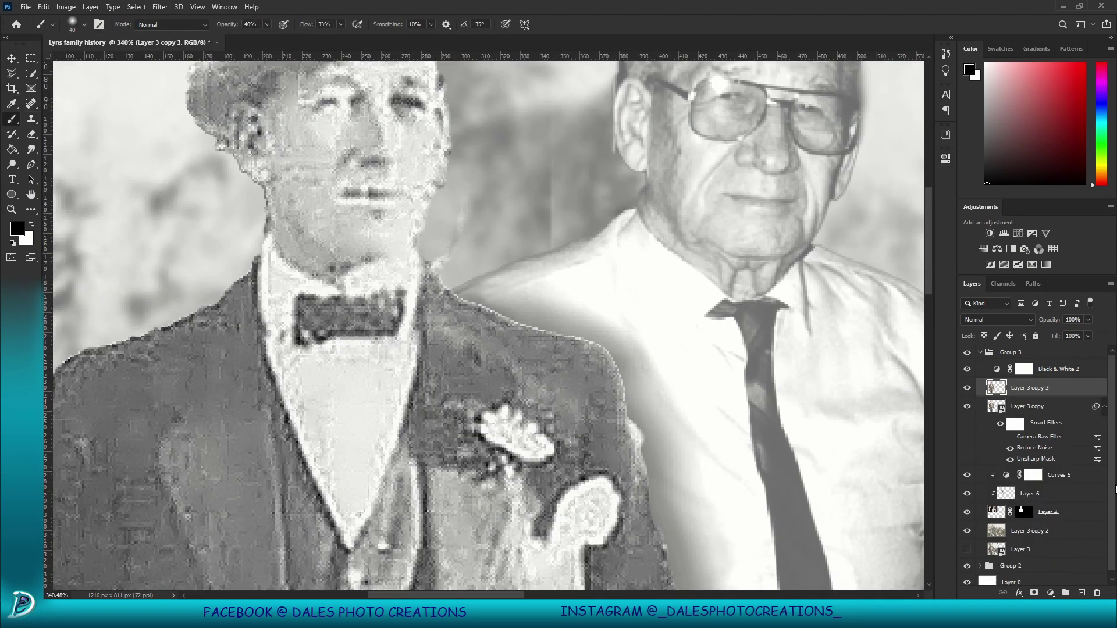
pyautogui.moveTo(303, 364); pyautogui.dragTo(317, 332)
pyautogui.press('p')
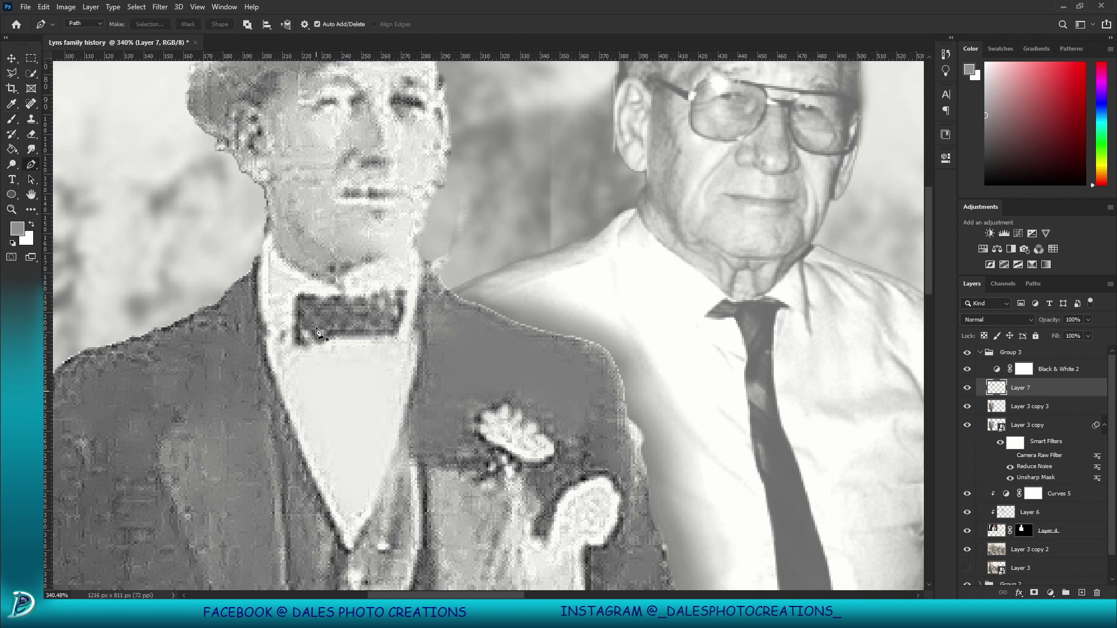
pyautogui.moveTo(301, 139); pyautogui.dragTo(319, 226)
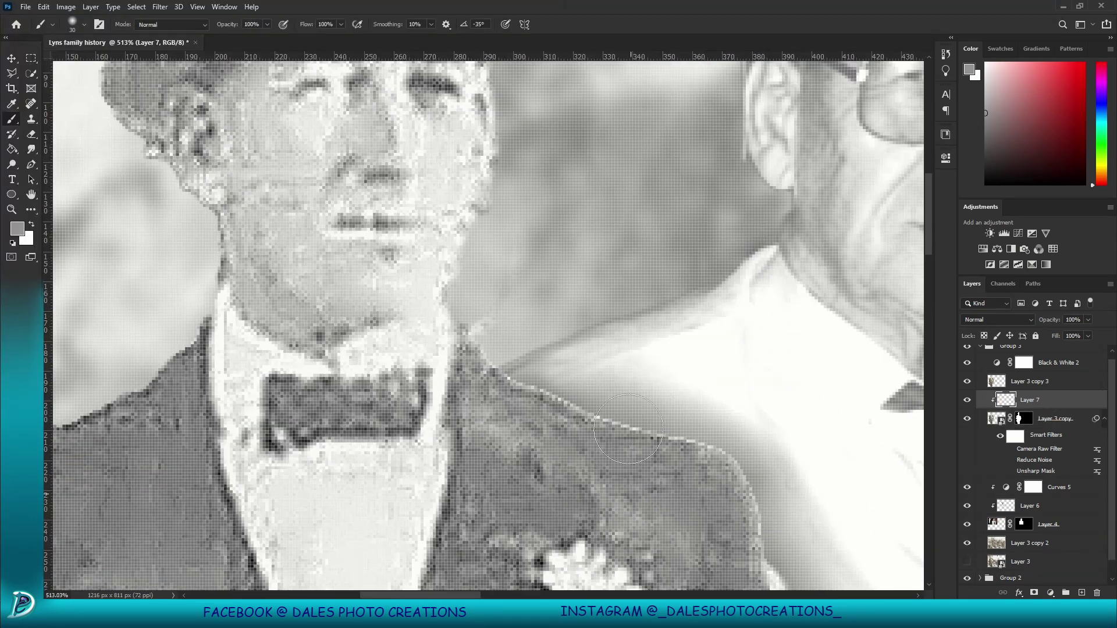
pyautogui.hotkey('ctrl', 'e')
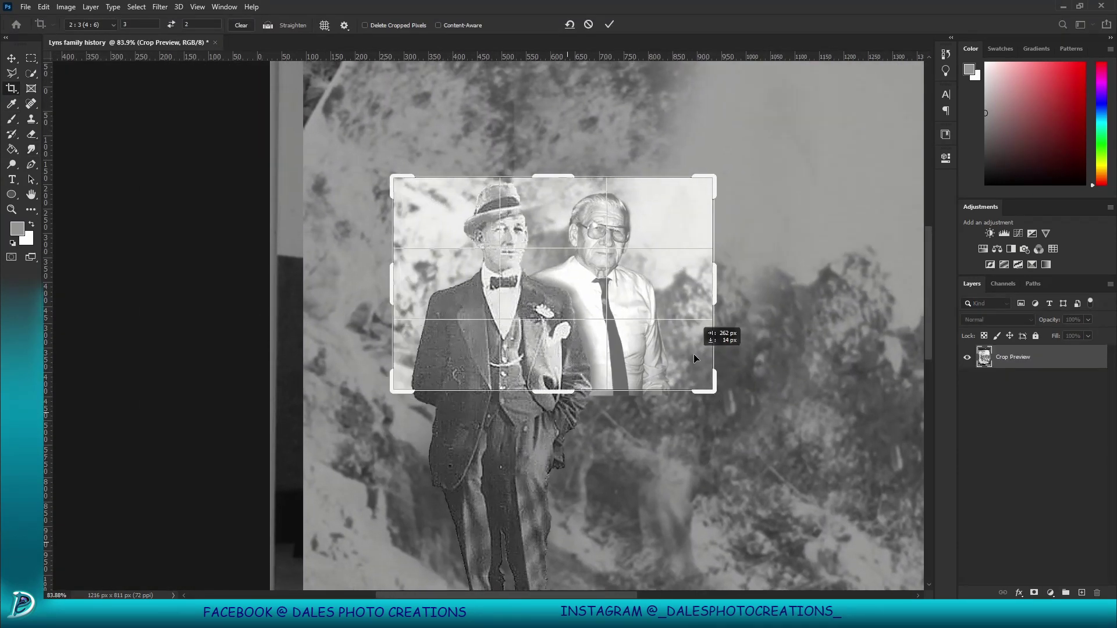
# Step: Commit the crop around both men, then apply a 2:3 upper-body crop to the women's photo
pyautogui.press('Return')
pyautogui.scroll(1, 678, 239)
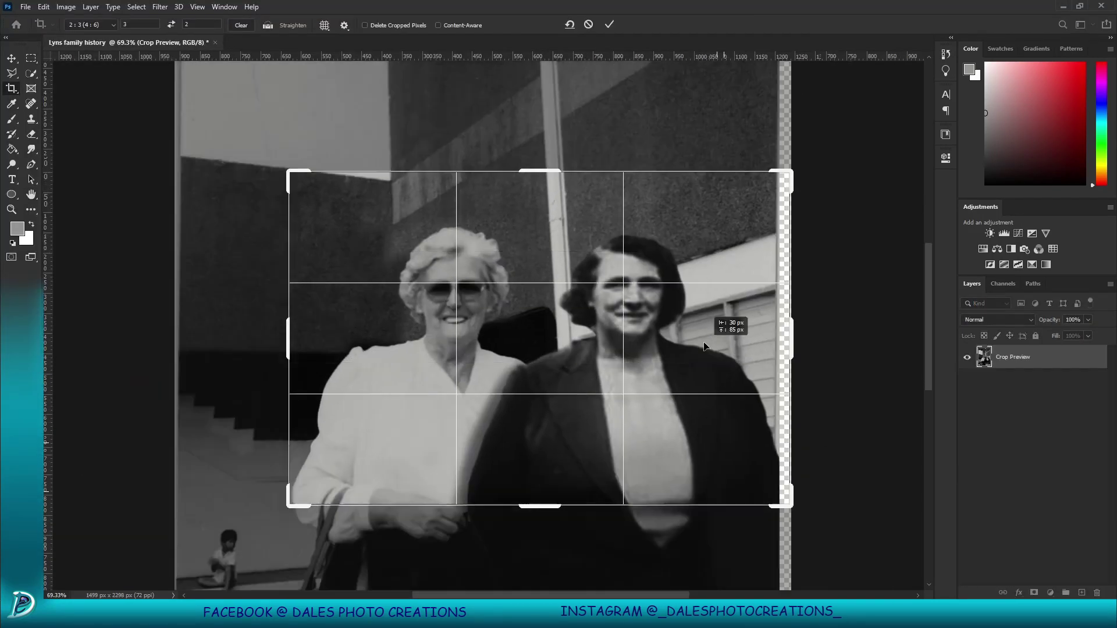
pyautogui.press('Return')
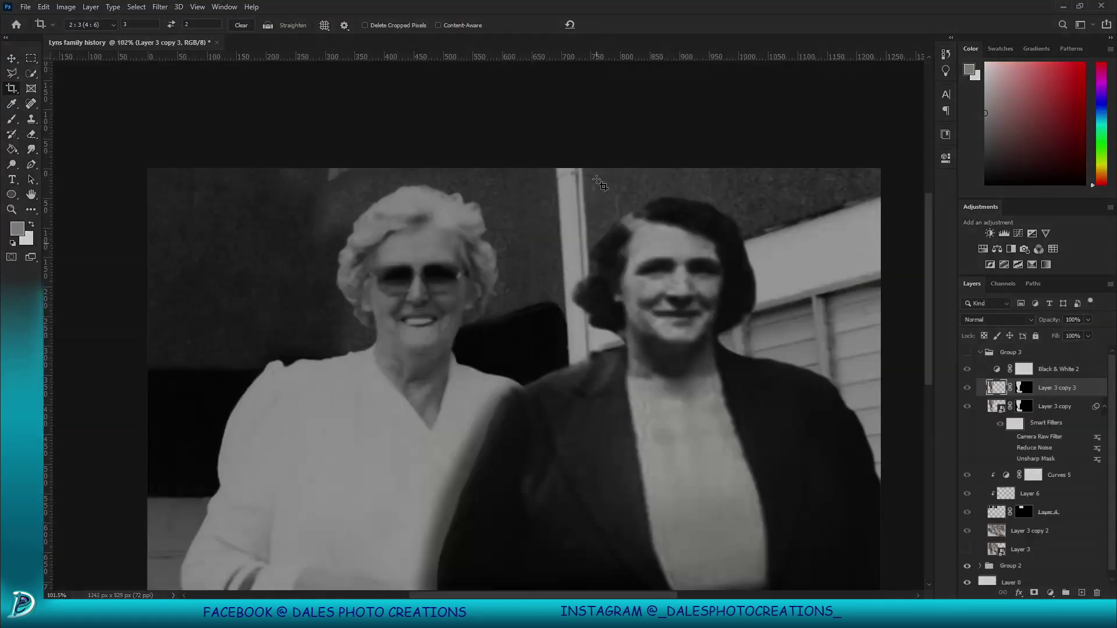